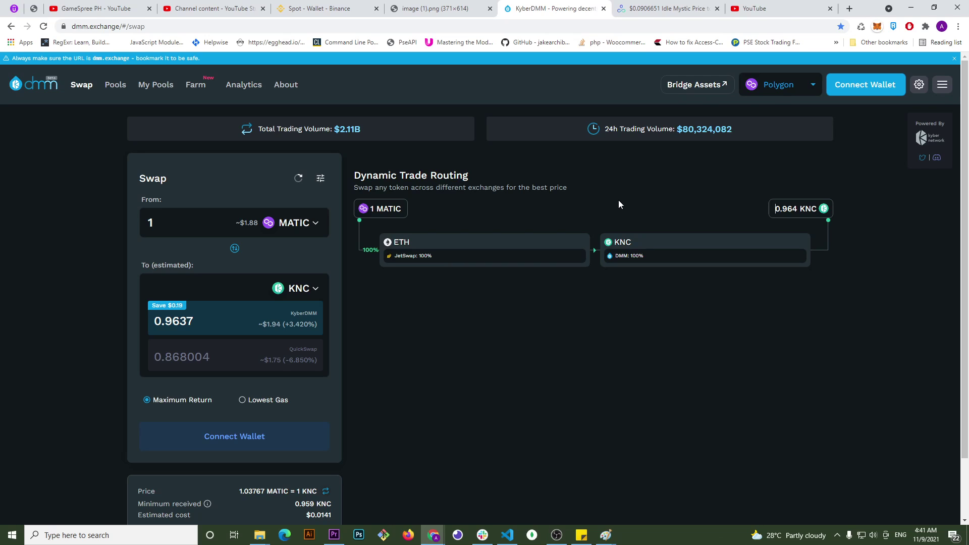
# Look over the MST token page on dex.guru and the swap page on KyberDMM.
pyautogui.click(671, 5)
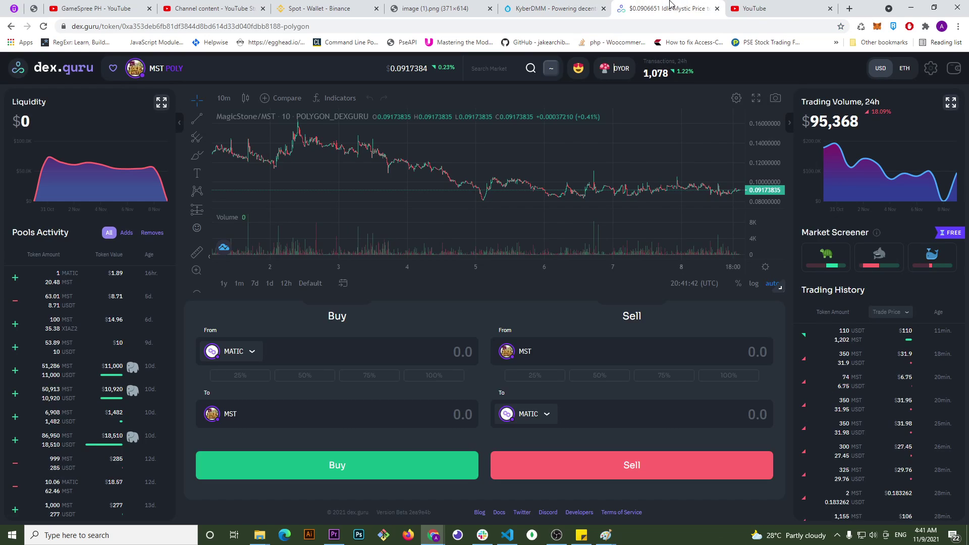
pyautogui.click(552, 8)
pyautogui.click(666, 8)
pyautogui.click(540, 6)
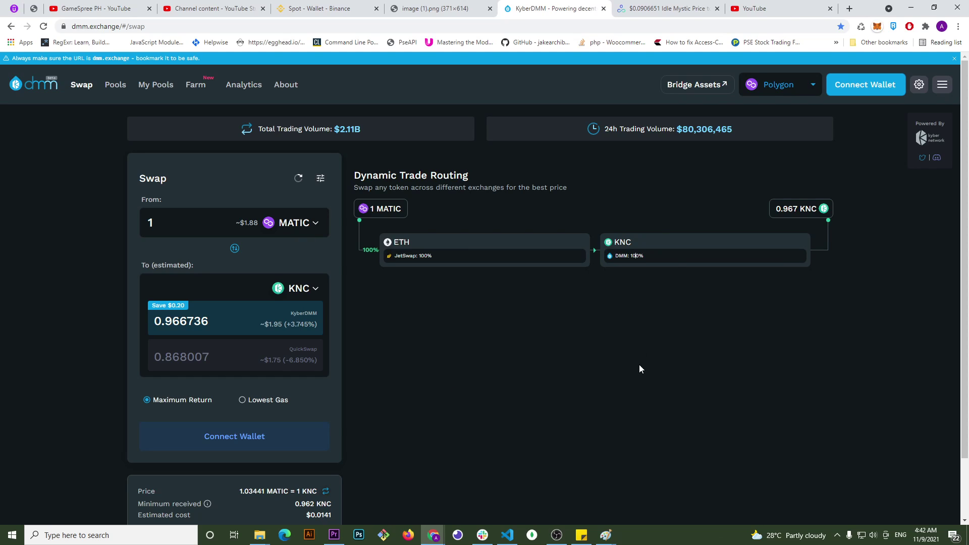
pyautogui.click(666, 8)
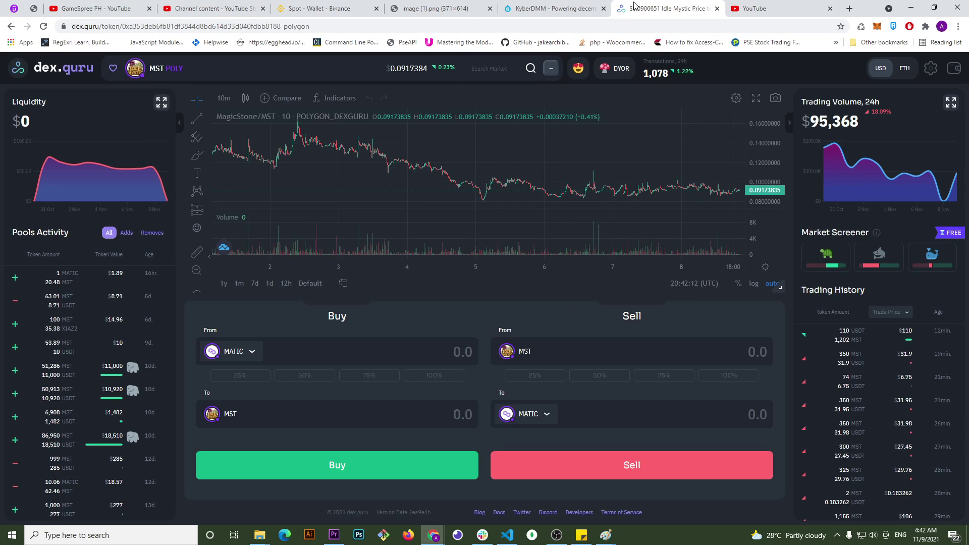
# Open MetaMask's custom RPC form and review the fields for adding a new network.
pyautogui.click(878, 27)
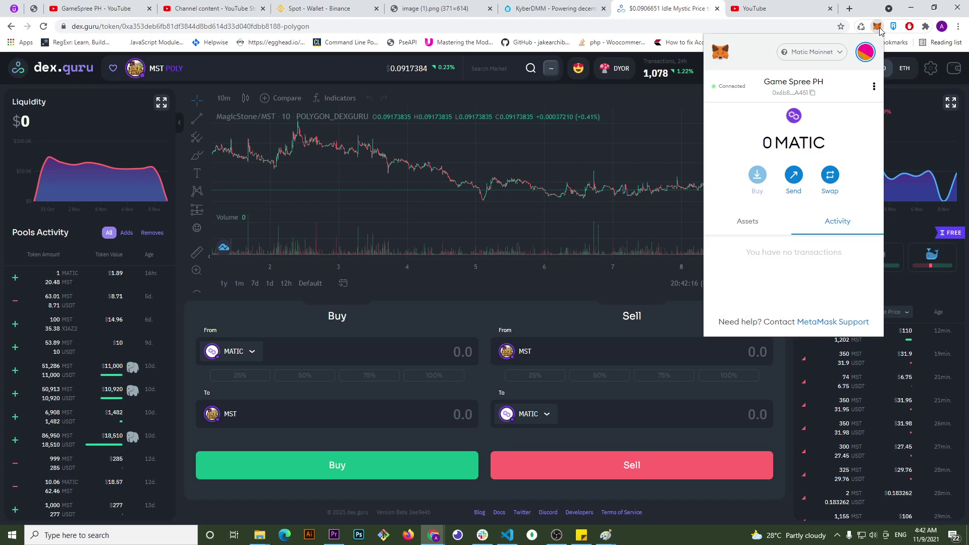
pyautogui.click(819, 54)
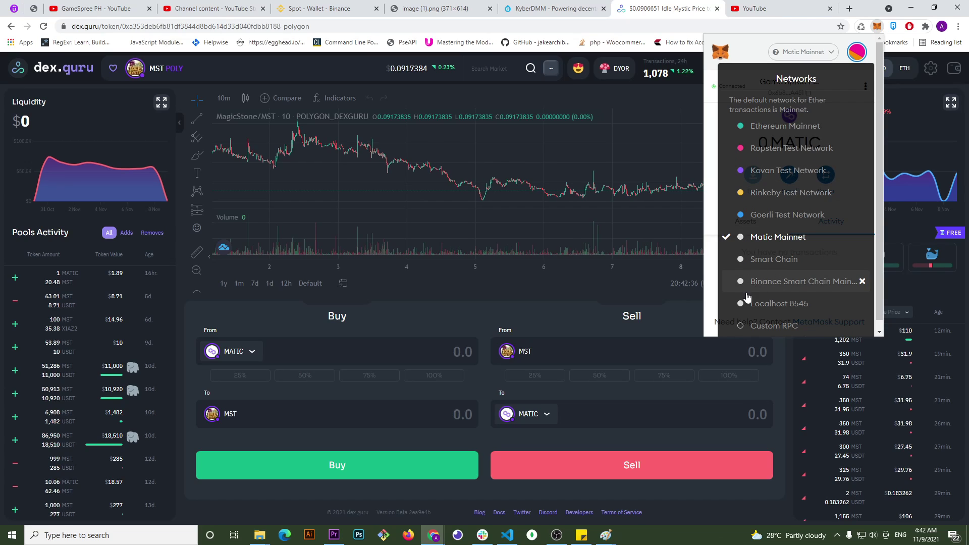
pyautogui.click(777, 328)
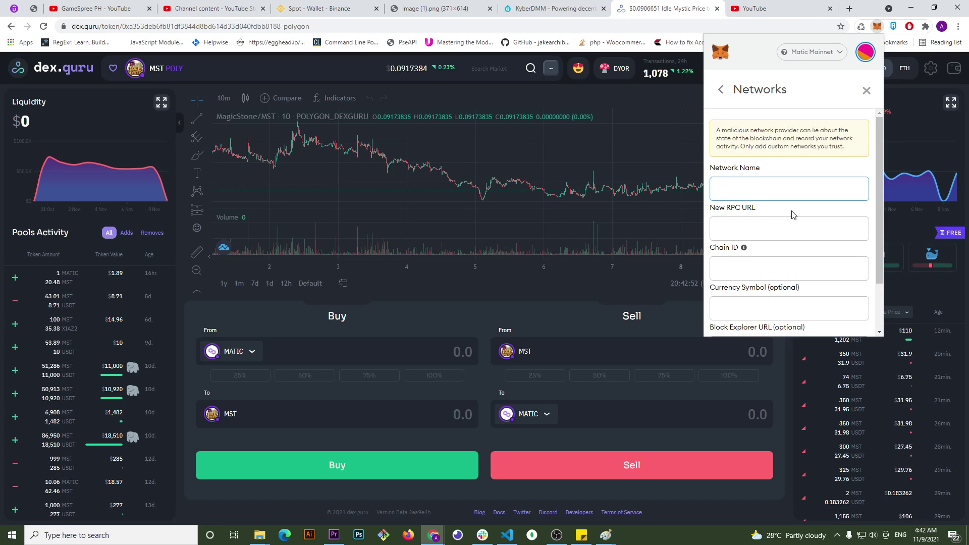
pyautogui.moveTo(717, 130)
pyautogui.mouseDown()
pyautogui.moveTo(843, 139)
pyautogui.moveTo(855, 153)
pyautogui.moveTo(714, 135)
pyautogui.mouseUp()
pyautogui.click(727, 156)
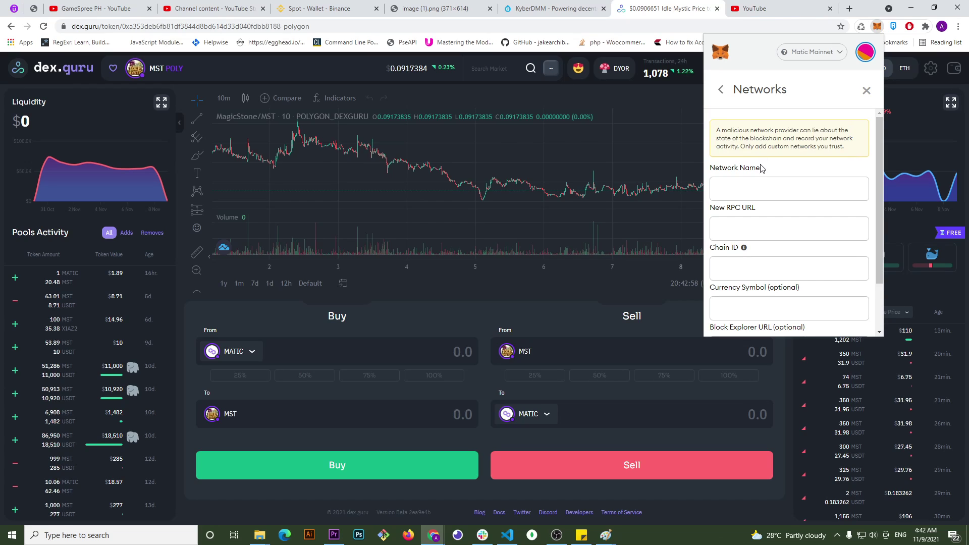
pyautogui.scroll(-1, 774, 263)
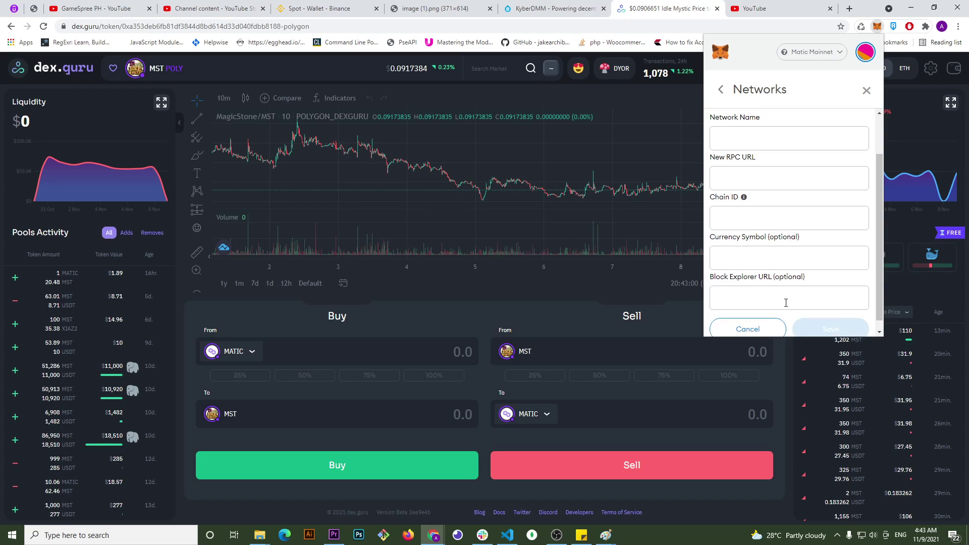
pyautogui.scroll(1, 786, 303)
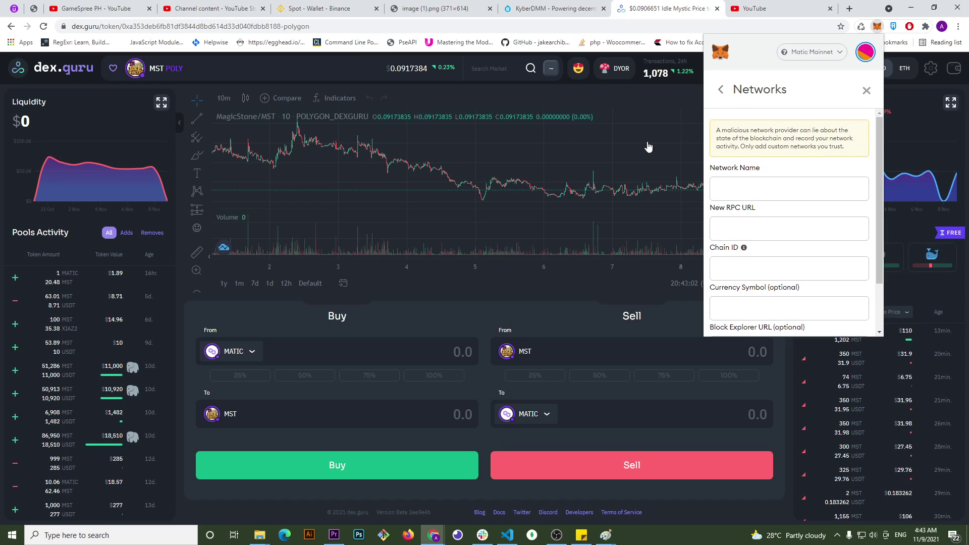
# Display the reference image of the Matic Mainnet settings and open MetaMask's custom RPC form alongside it.
pyautogui.moveTo(434, 6); pyautogui.dragTo(539, 4)
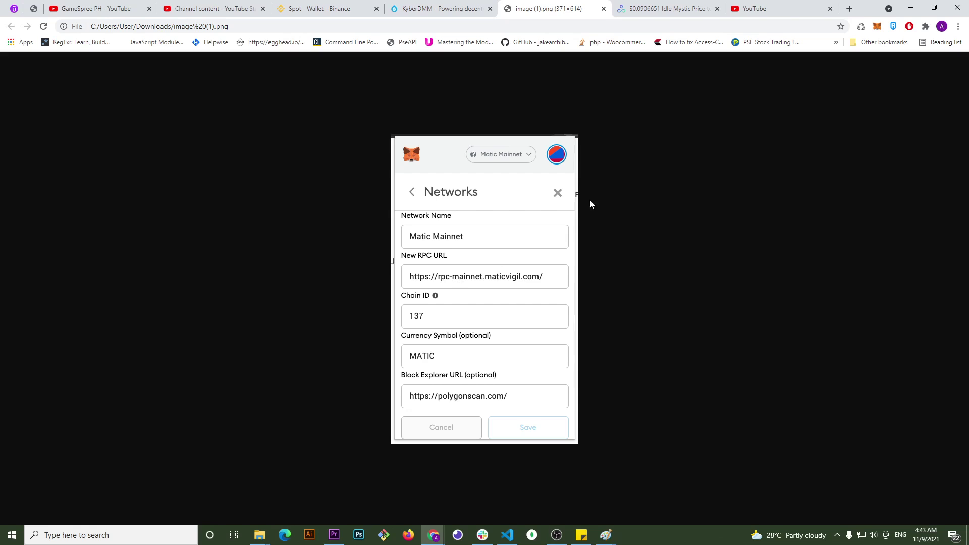
pyautogui.click(649, 7)
pyautogui.click(584, 4)
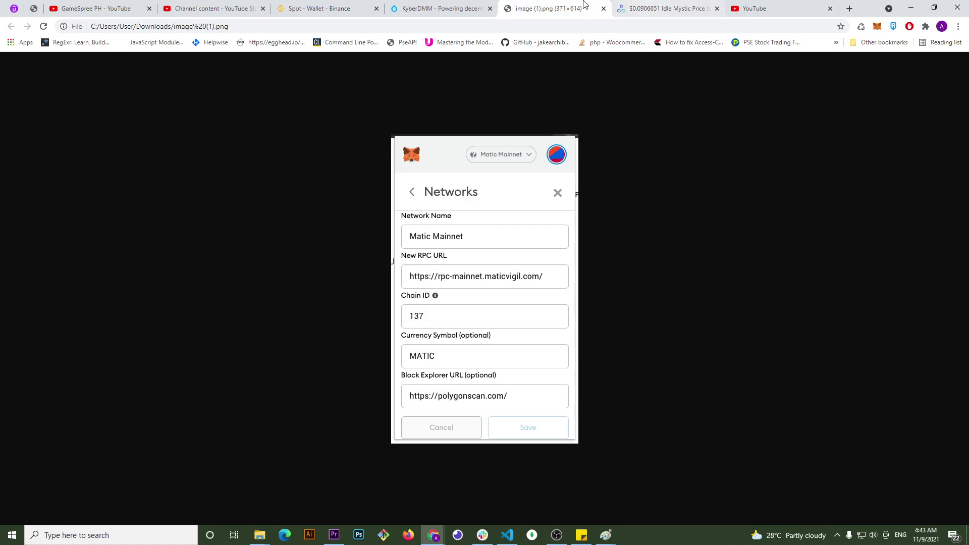
pyautogui.click(877, 26)
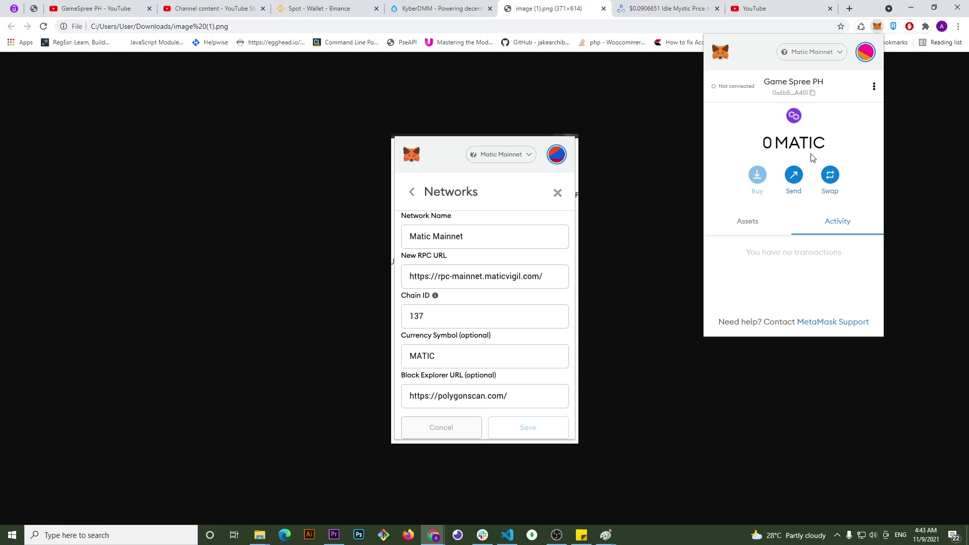
pyautogui.click(863, 51)
pyautogui.click(790, 60)
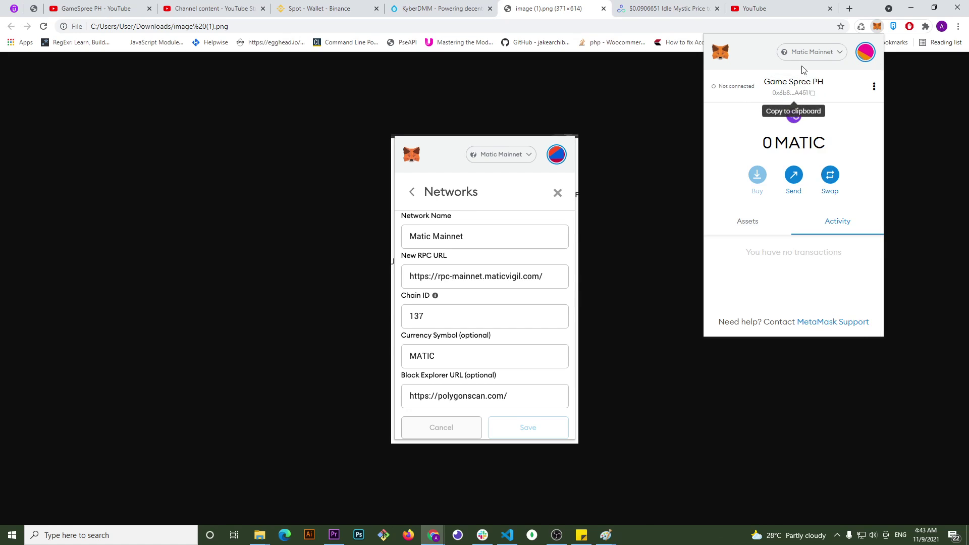
pyautogui.click(807, 52)
pyautogui.click(812, 327)
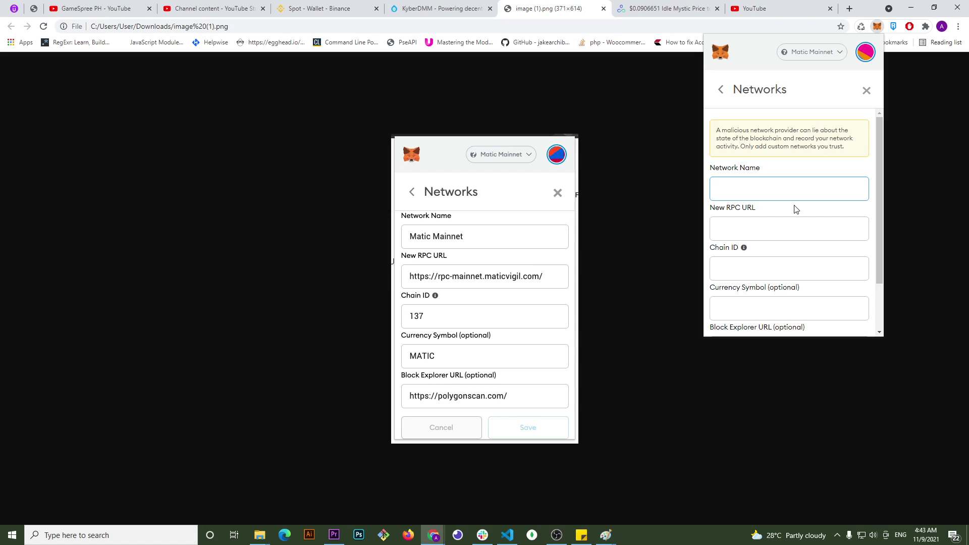
# Enter Matic Mainnet as the custom network's name, then leave the form without saving the network.
pyautogui.scroll(-1, 795, 207)
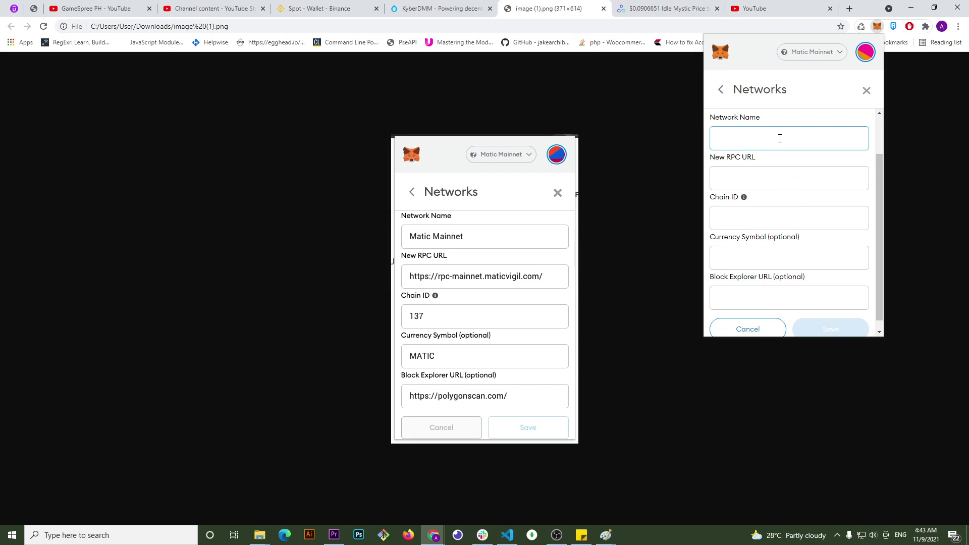
pyautogui.write('Matic mainnet')
pyautogui.press('BackSpace')
pyautogui.write('M')
pyautogui.scroll(-1, 853, 282)
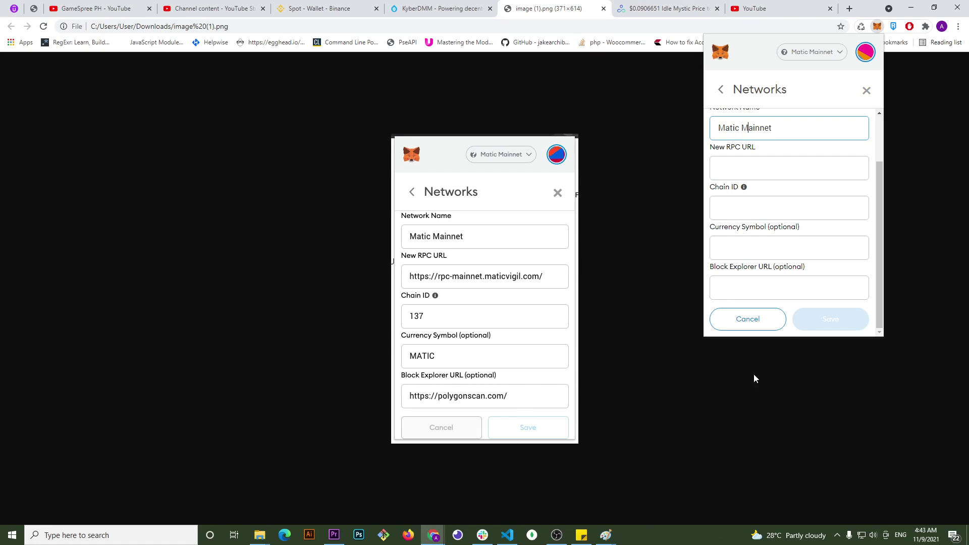
pyautogui.click(850, 326)
pyautogui.click(723, 91)
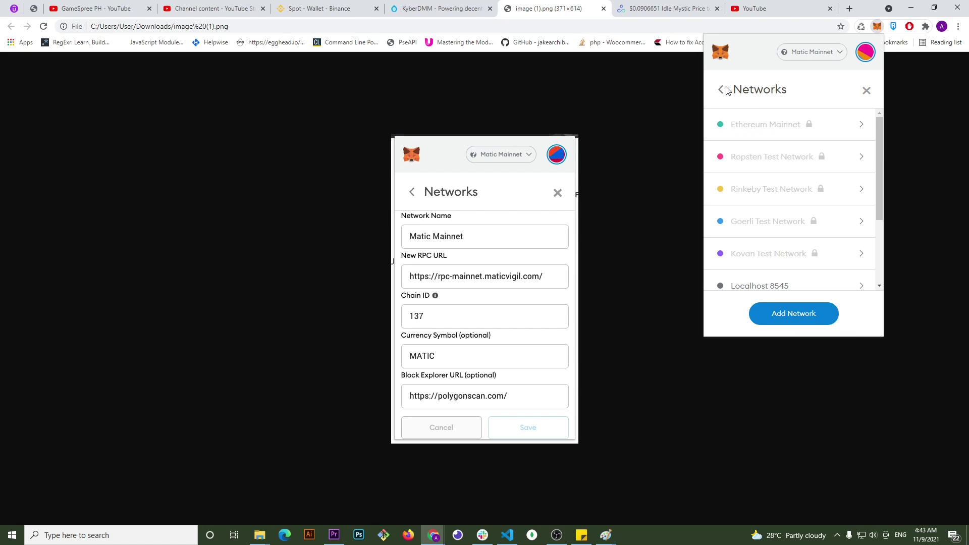
pyautogui.click(866, 91)
# Select Matic Mainnet as the active network in MetaMask.
pyautogui.click(866, 53)
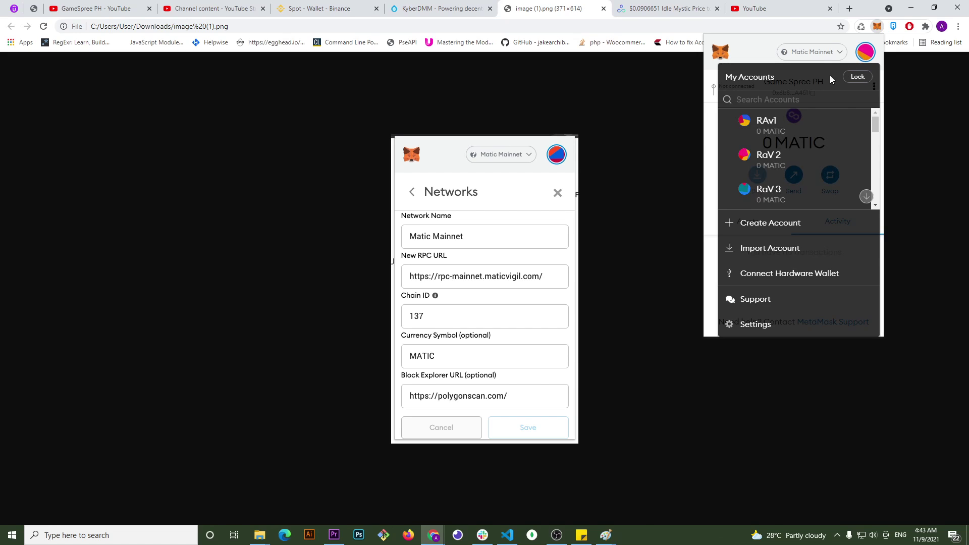
pyautogui.click(867, 50)
pyautogui.click(821, 53)
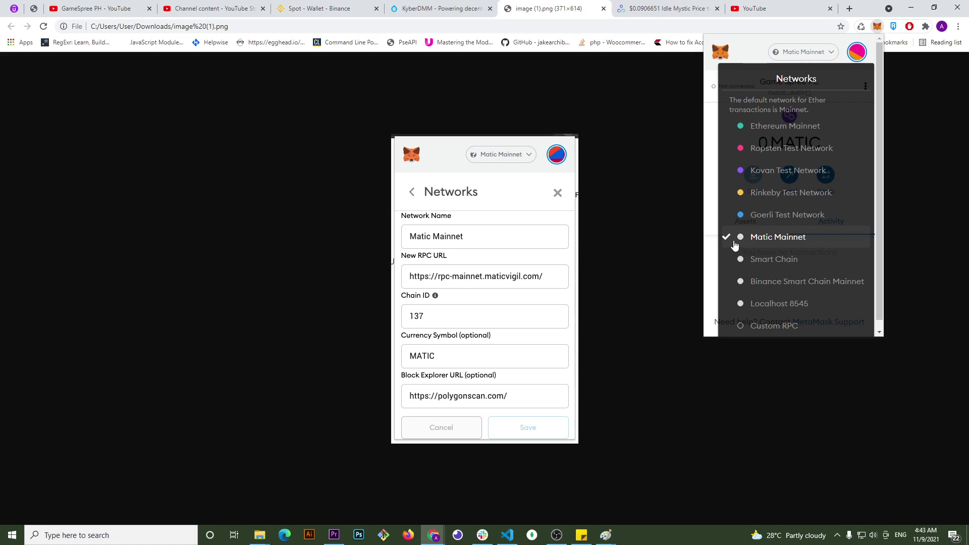
pyautogui.click(757, 237)
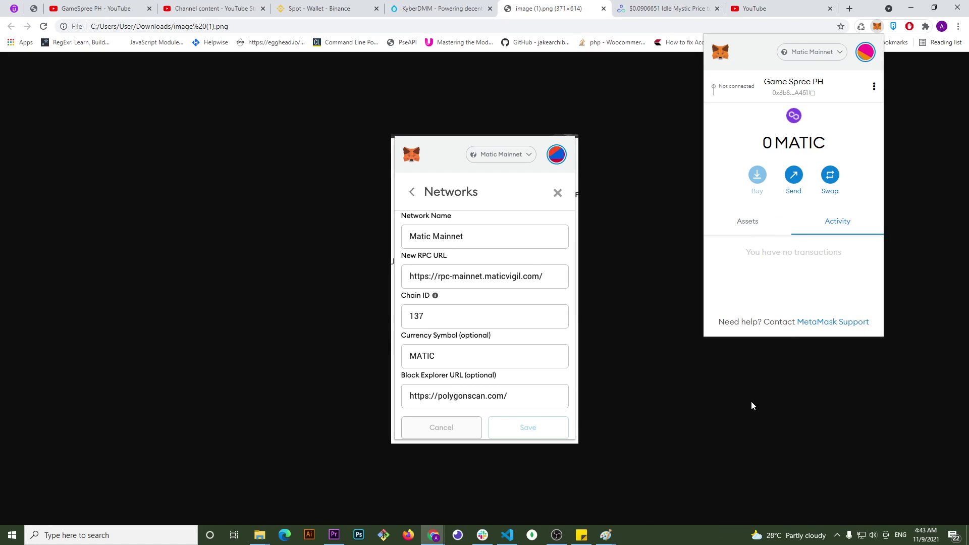
# View the wallet's token assets and the list of available networks in MetaMask.
pyautogui.click(751, 230)
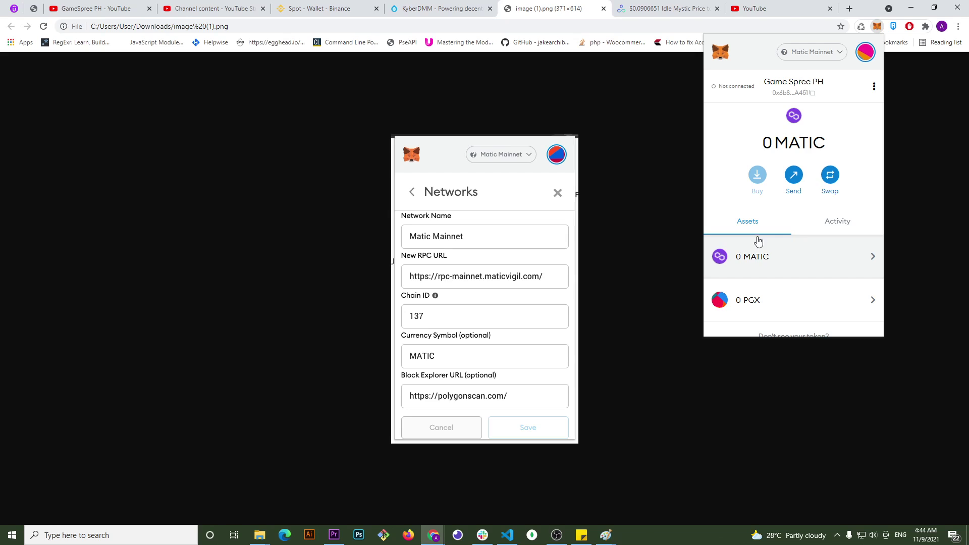
pyautogui.click(822, 53)
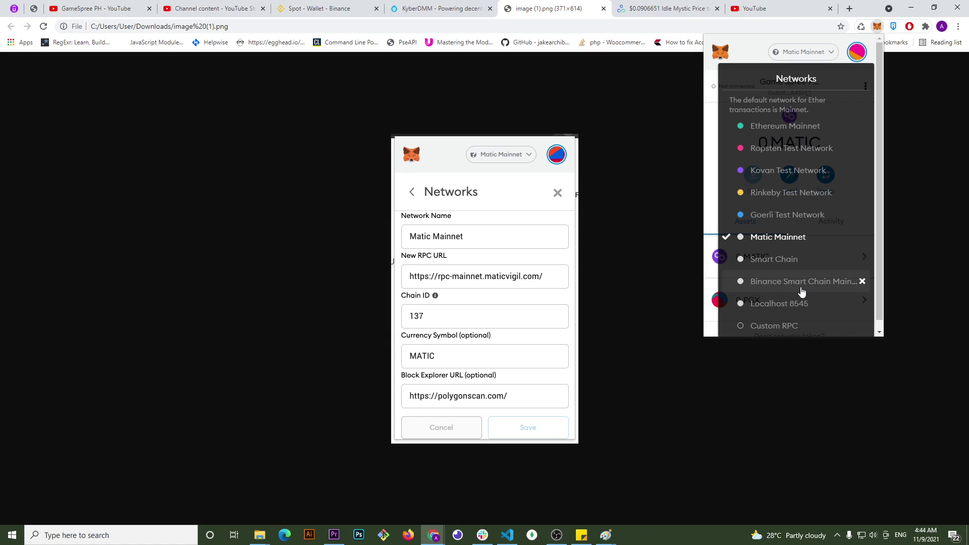
pyautogui.click(738, 46)
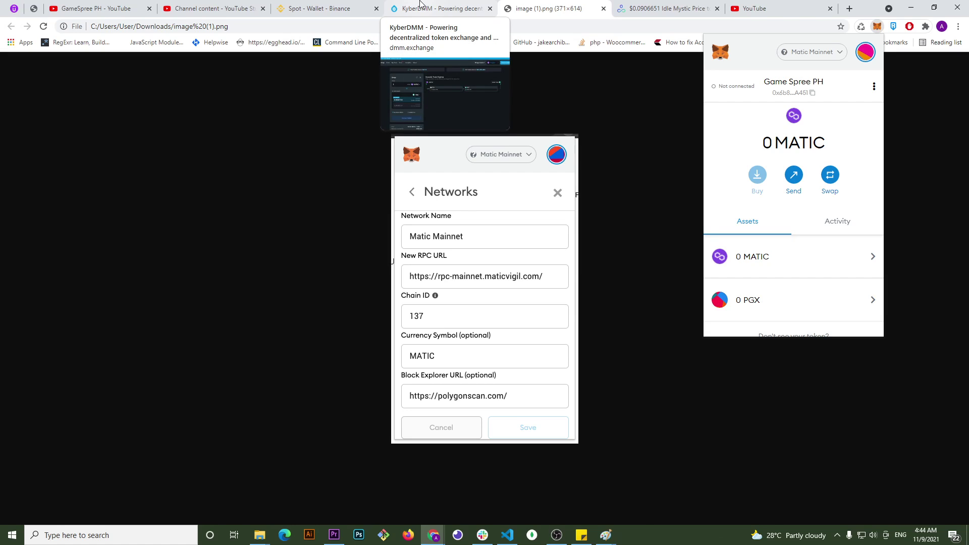
# Go to the KyberDMM swap page and set its network to Ethereum.
pyautogui.moveTo(420, 2); pyautogui.dragTo(540, 6)
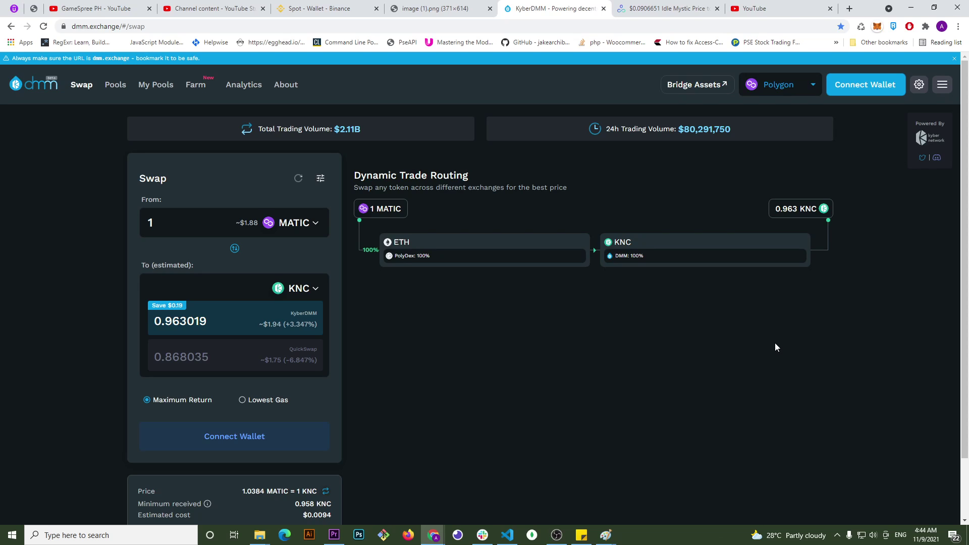
pyautogui.click(798, 82)
pyautogui.click(787, 135)
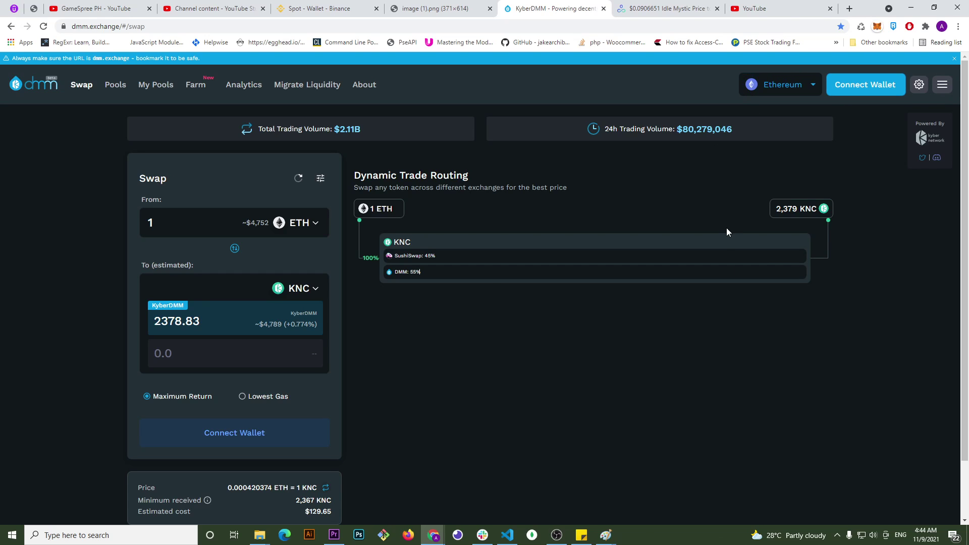
# Search for the token pgx in both the From and To token selectors of the swap form.
pyautogui.click(302, 227)
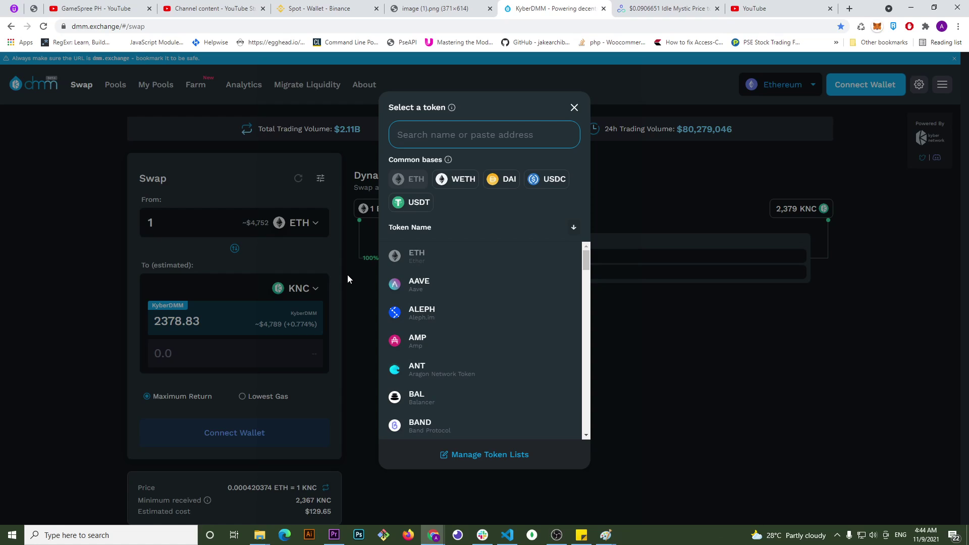
pyautogui.write('pgx')
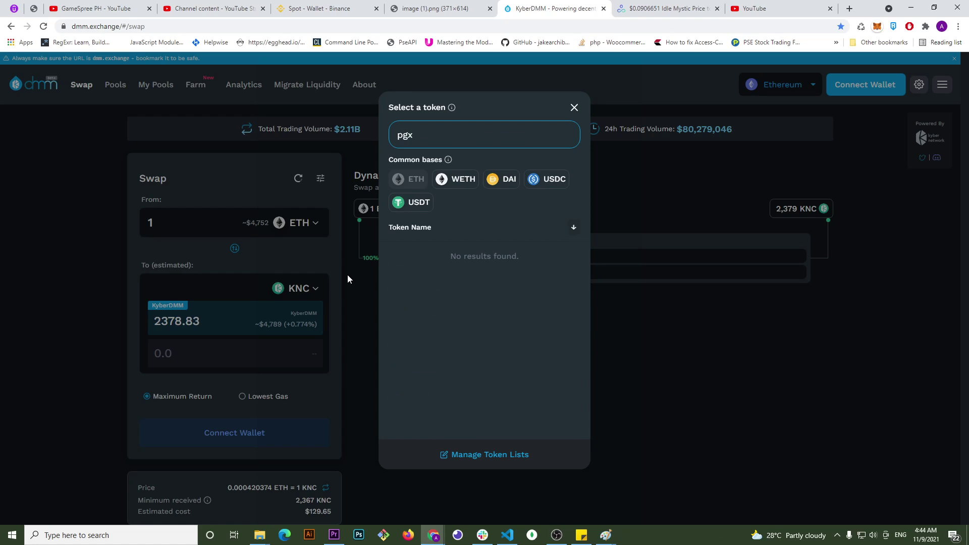
pyautogui.click(575, 108)
pyautogui.click(316, 305)
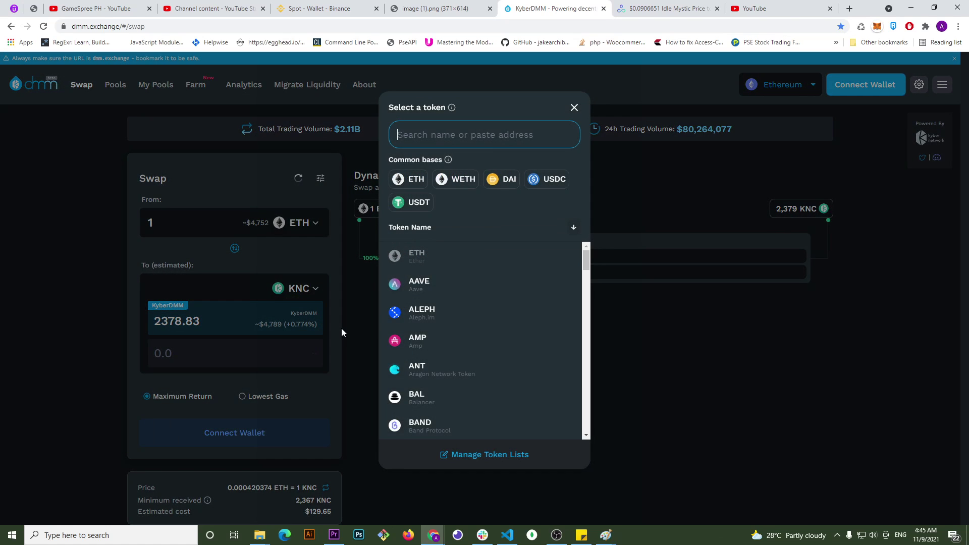
pyautogui.write('pgx')
pyautogui.click(576, 104)
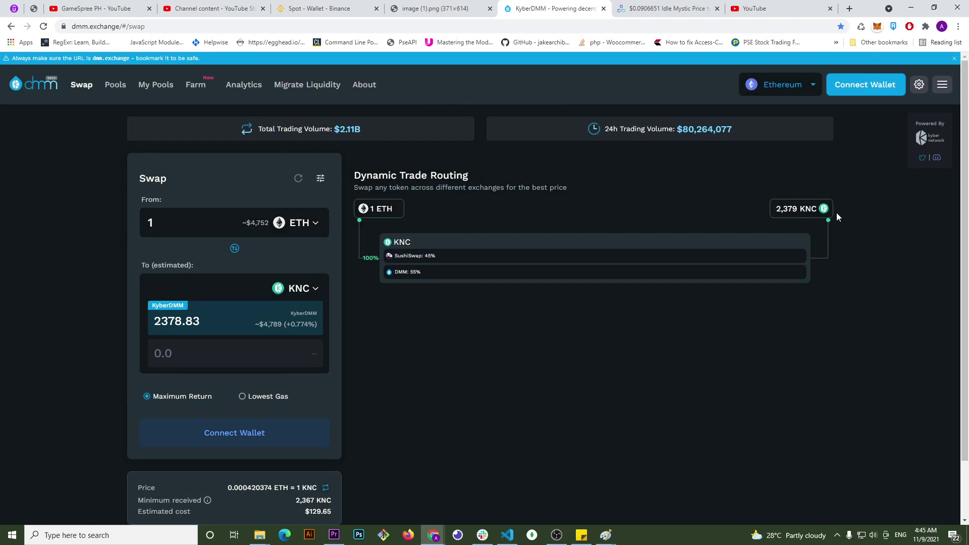
# Connect the MetaMask wallet to KyberDMM and check its connection in the wallet.
pyautogui.click(877, 28)
pyautogui.click(858, 71)
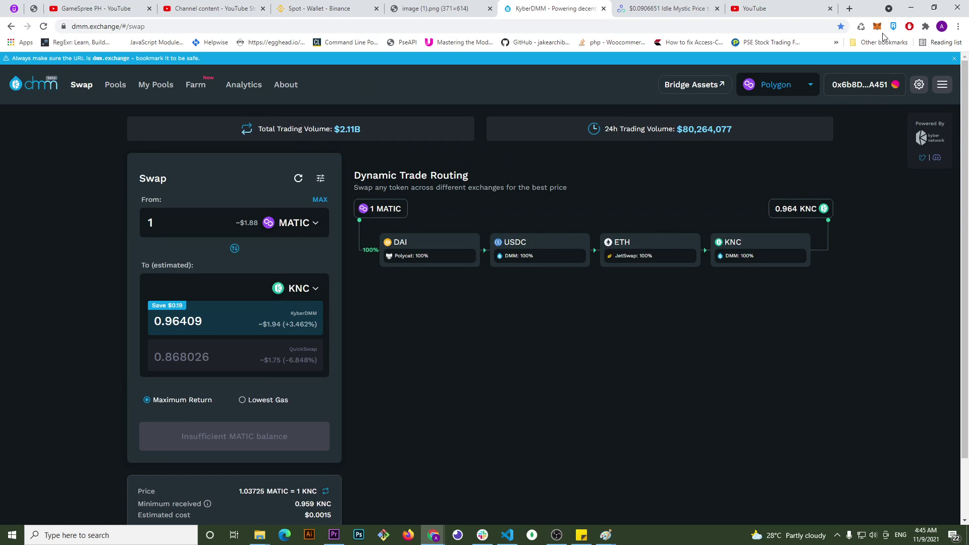
pyautogui.click(877, 26)
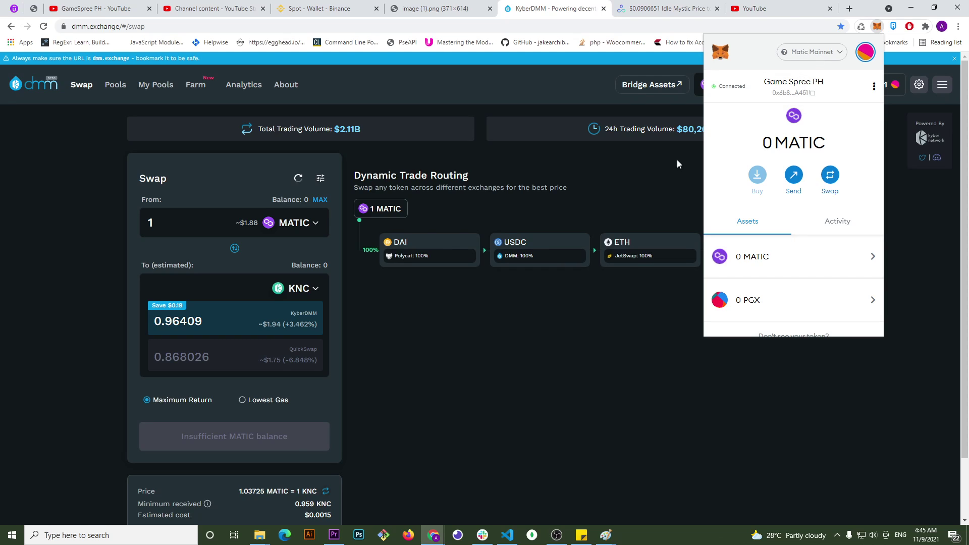
pyautogui.click(637, 214)
# Compare the network choices on KyberDMM with the active network in MetaMask.
pyautogui.click(736, 88)
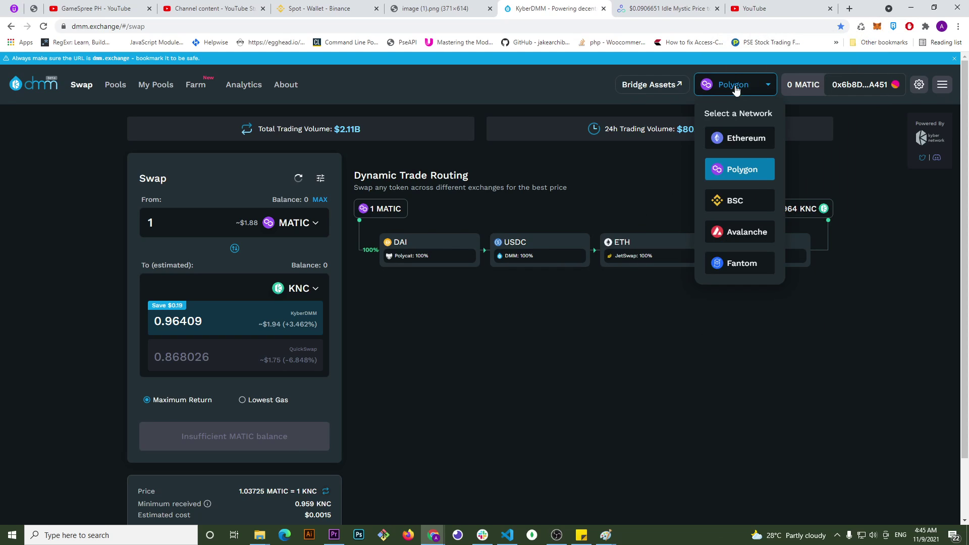
pyautogui.click(877, 28)
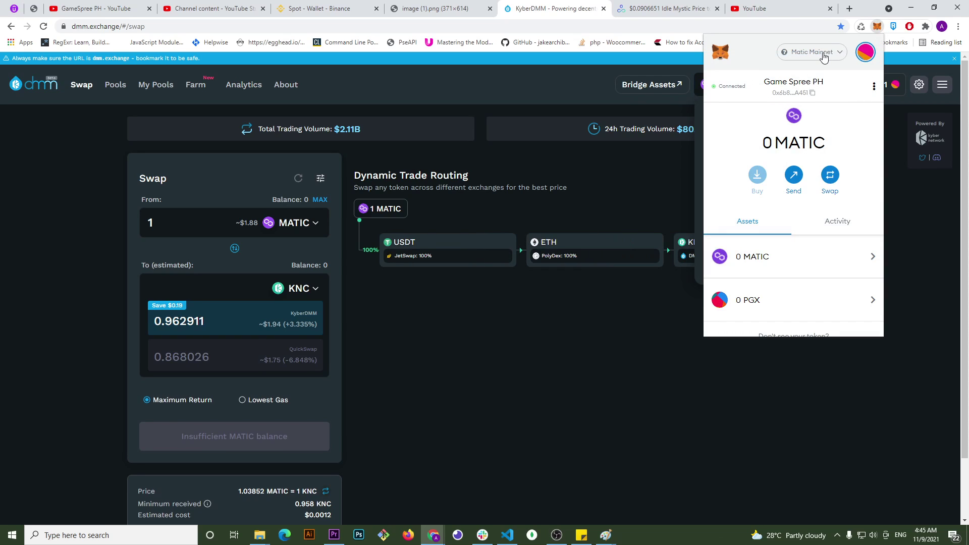
pyautogui.click(698, 164)
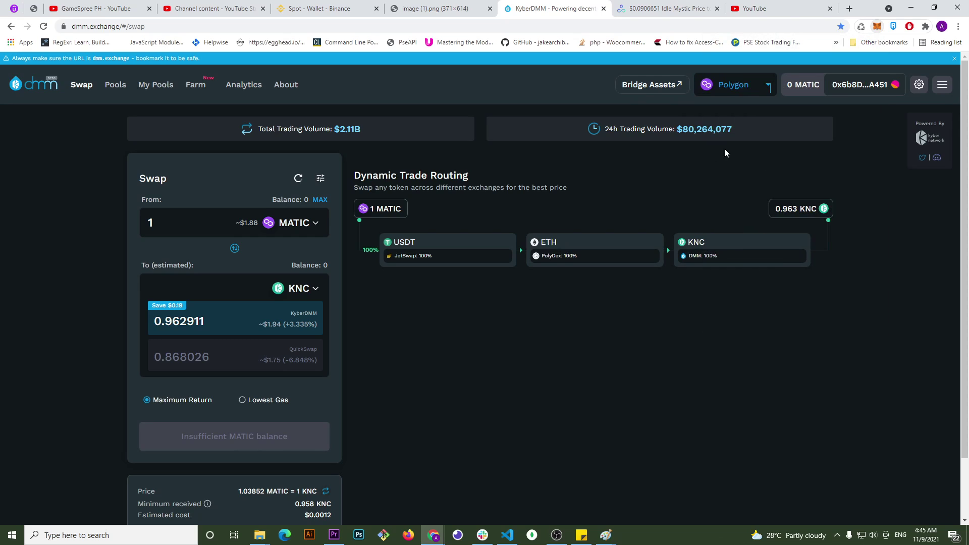
pyautogui.click(733, 85)
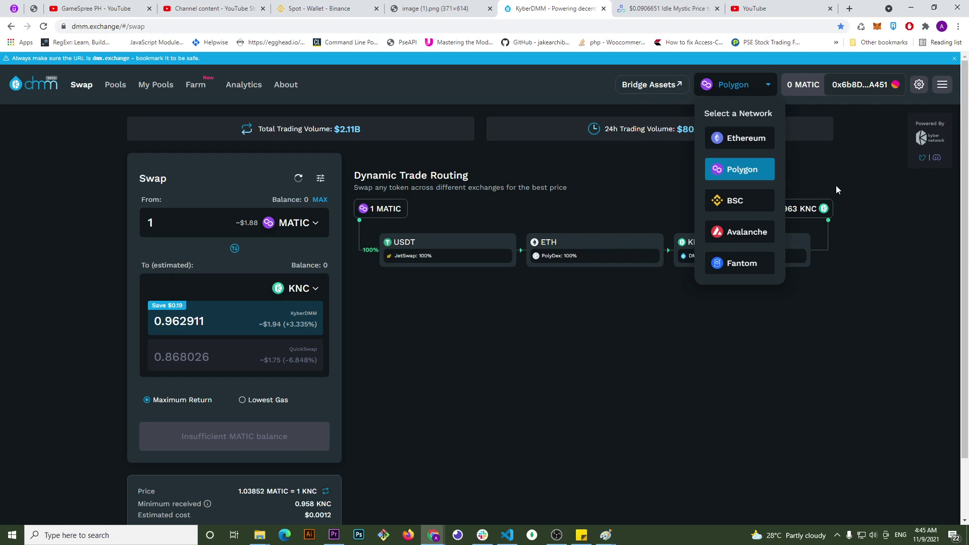
pyautogui.click(850, 178)
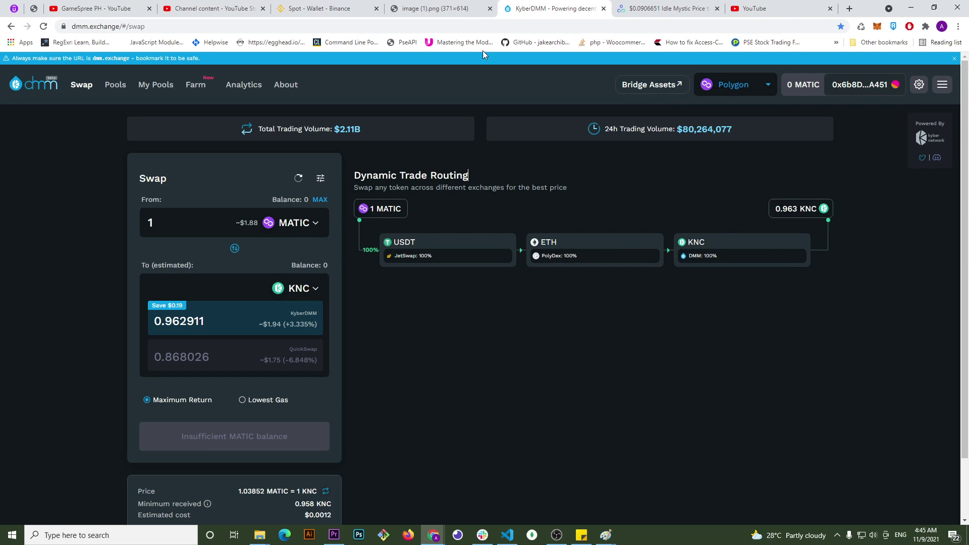
pyautogui.click(603, 9)
pyautogui.click(734, 7)
pyautogui.write('https://dmm.exchange/#/swap')
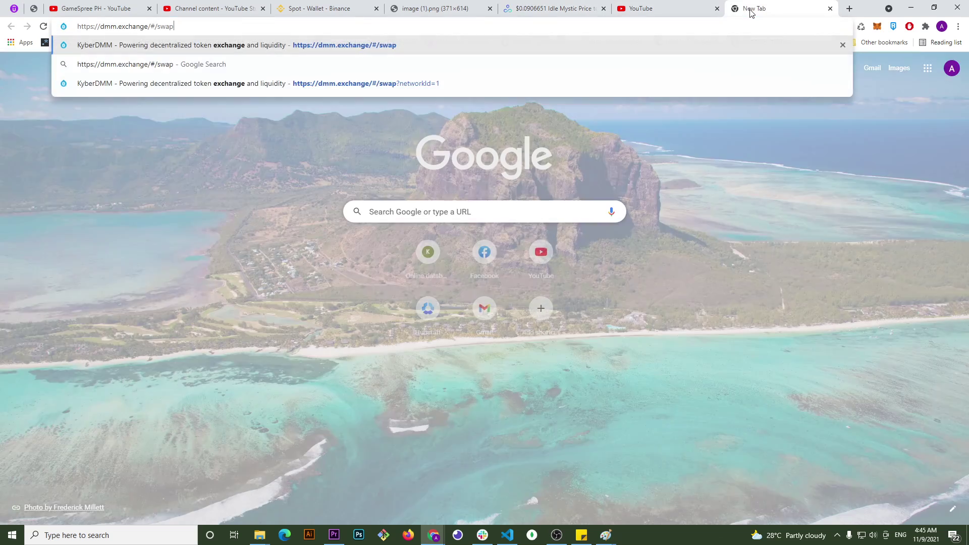
pyautogui.press('Return')
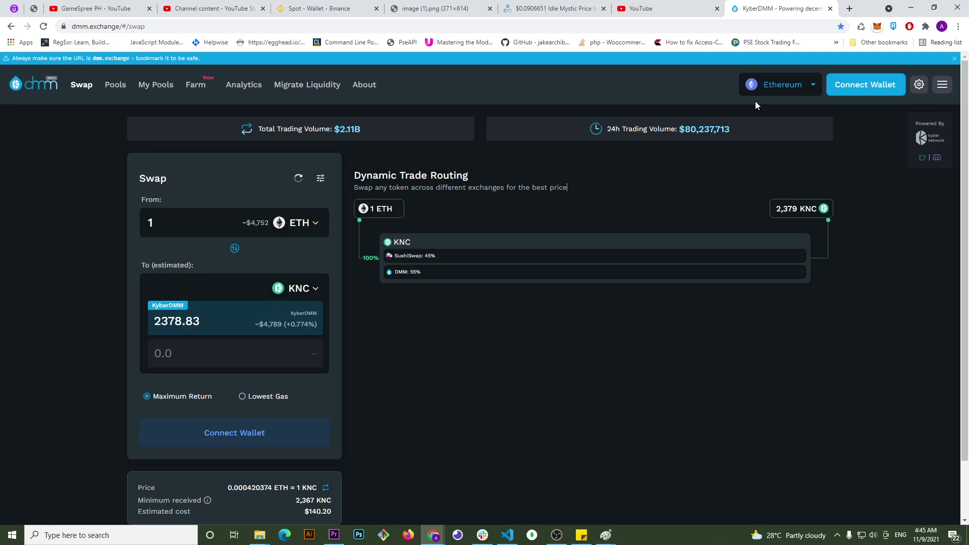
# Check the network choices and the From token list, and set the swap page's network to Polygon.
pyautogui.click(792, 89)
pyautogui.click(792, 89)
pyautogui.click(301, 227)
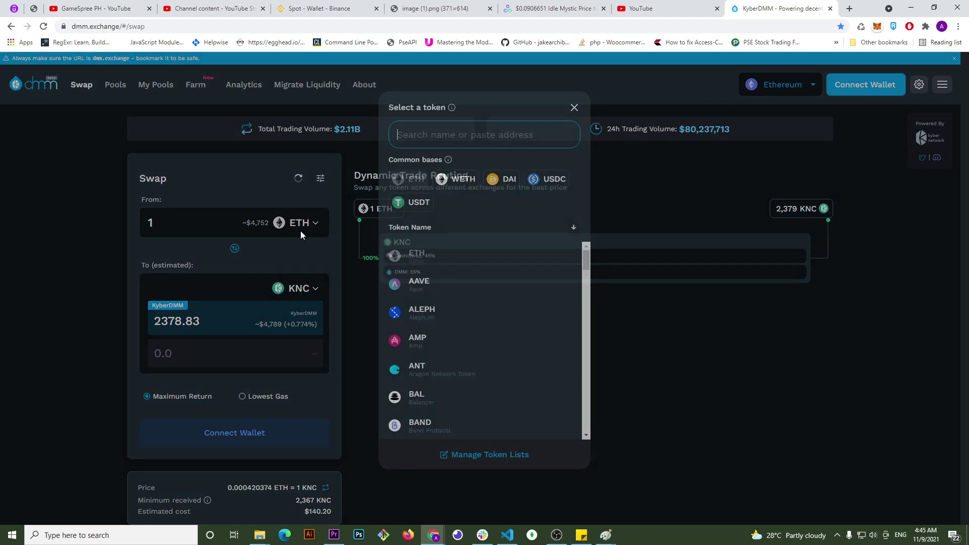
pyautogui.click(574, 108)
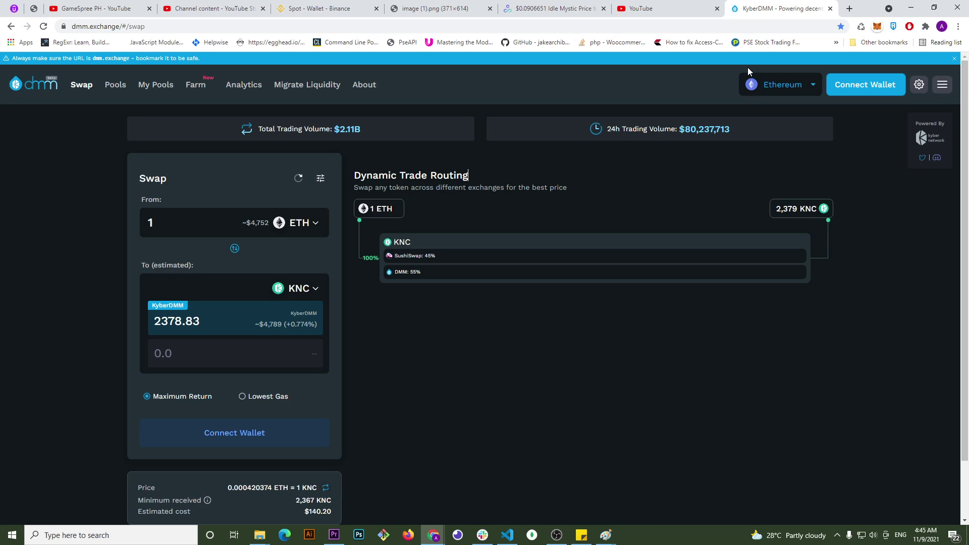
pyautogui.click(778, 86)
pyautogui.click(785, 169)
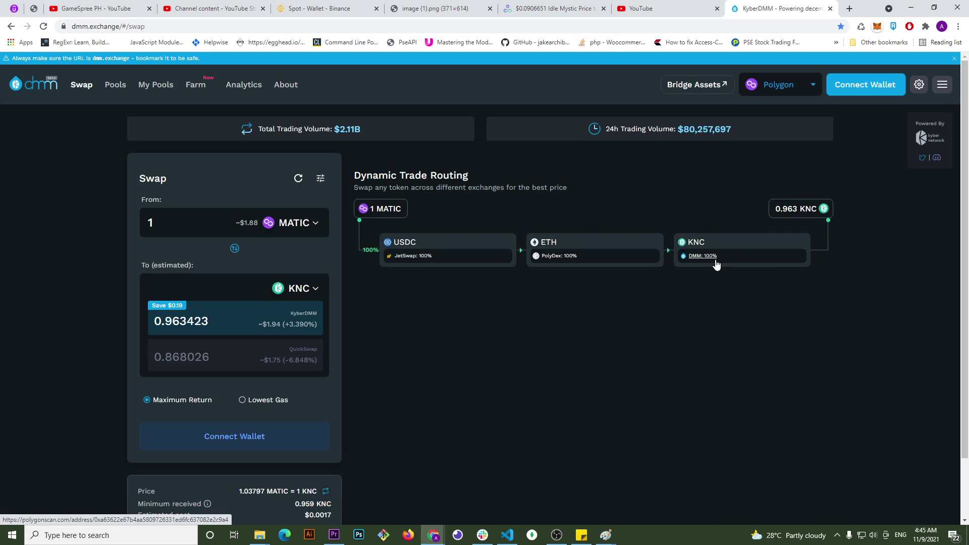
# Search the From token selector for pgx on the Polygon network.
pyautogui.click(295, 227)
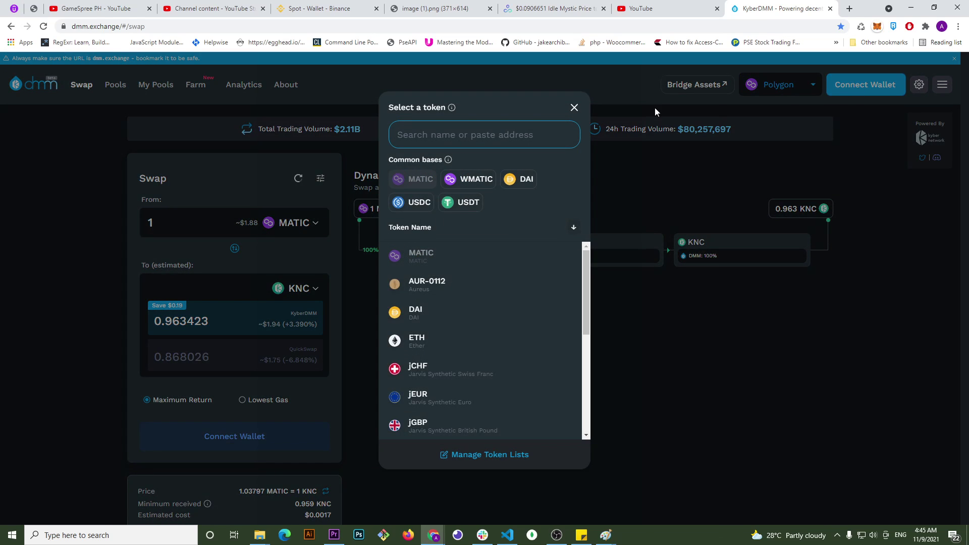
pyautogui.click(575, 107)
pyautogui.click(293, 223)
pyautogui.write('pgx')
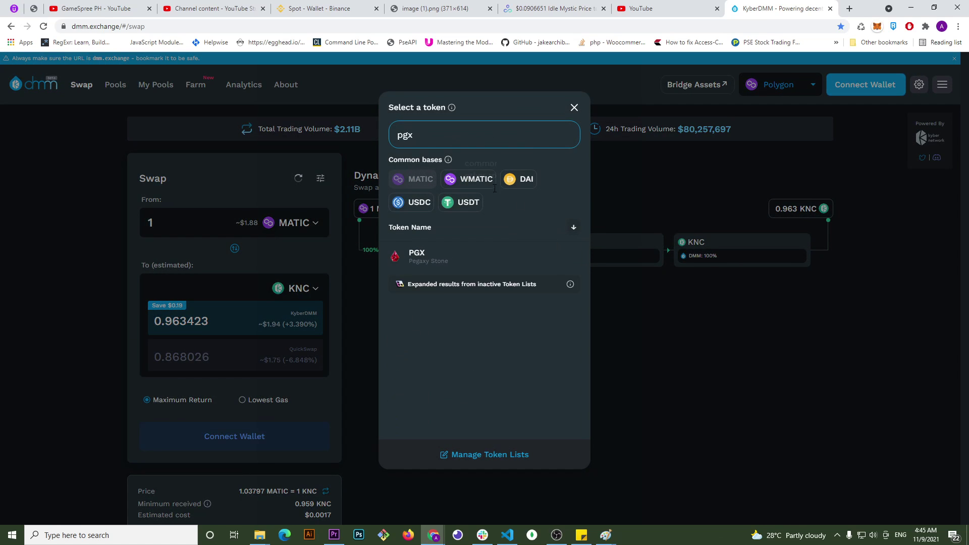
pyautogui.click(574, 106)
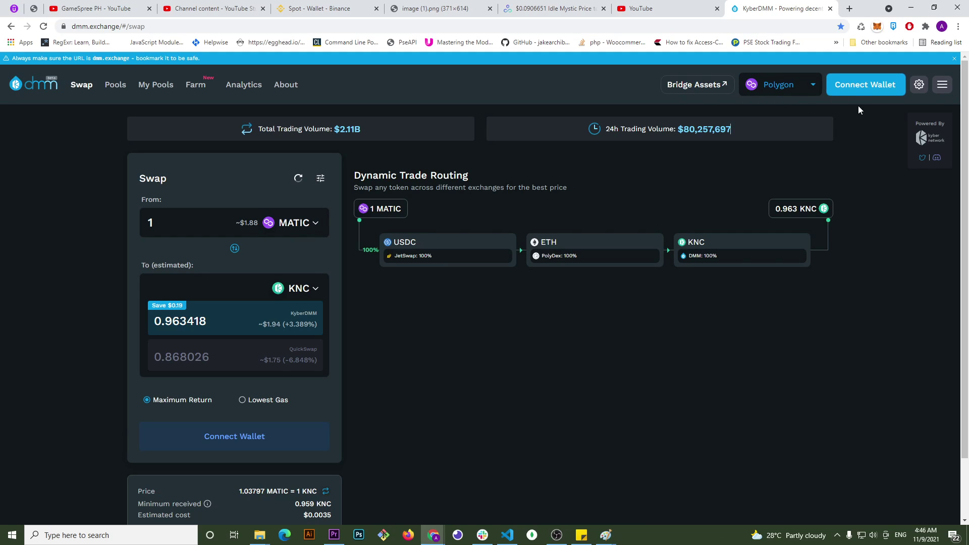
# Set the swap page's network to Ethereum and reload the page to use the MetaMask extension.
pyautogui.click(782, 85)
pyautogui.click(791, 136)
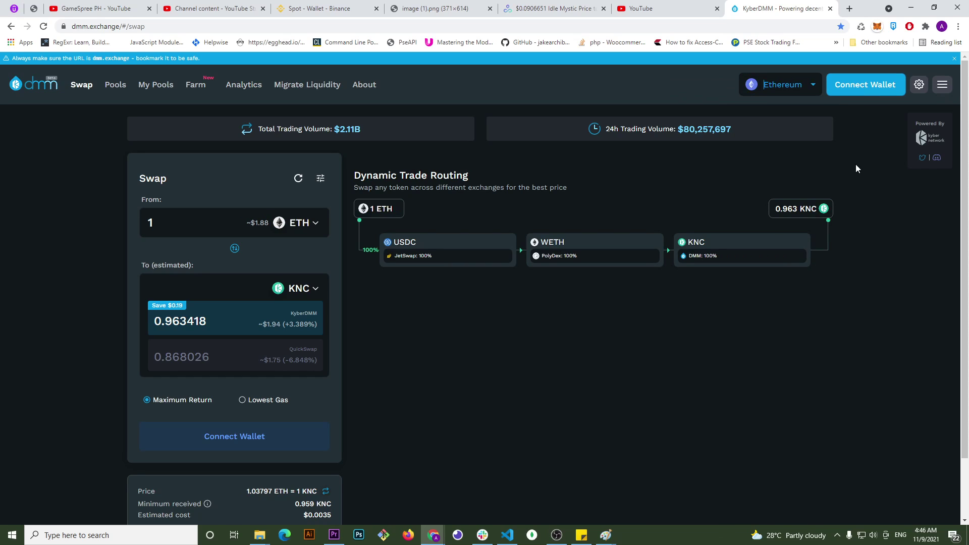
pyautogui.click(878, 27)
pyautogui.click(867, 73)
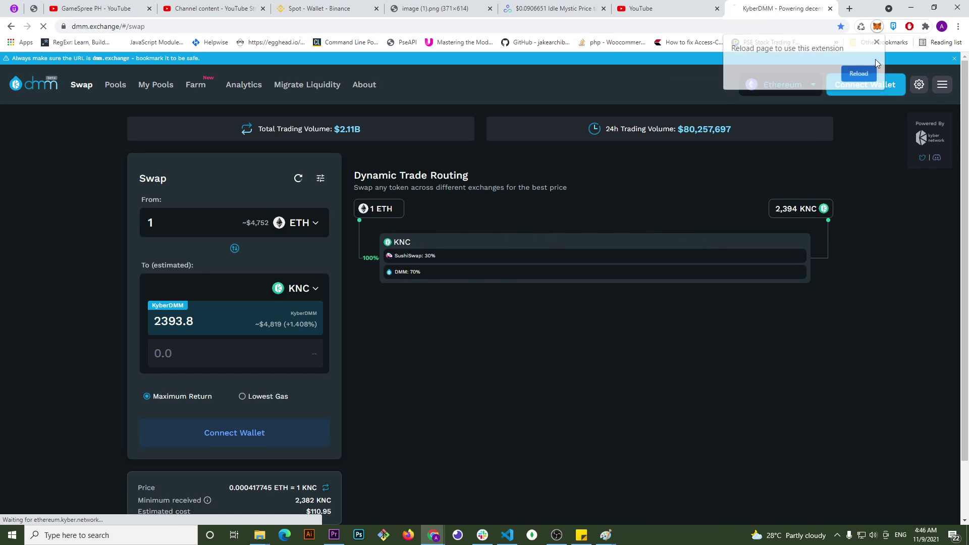
# Compare MetaMask's active network with the network selected on the swap page.
pyautogui.click(877, 26)
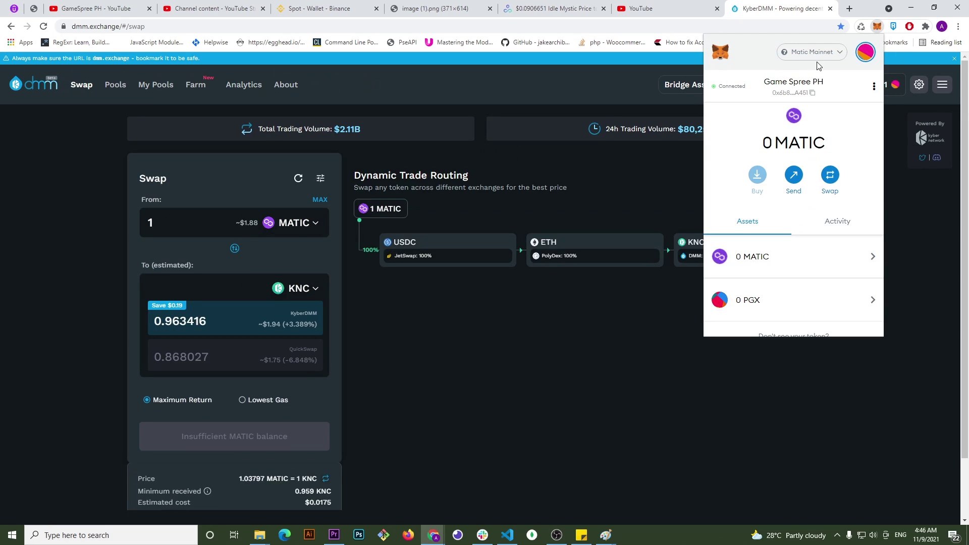
pyautogui.click(682, 189)
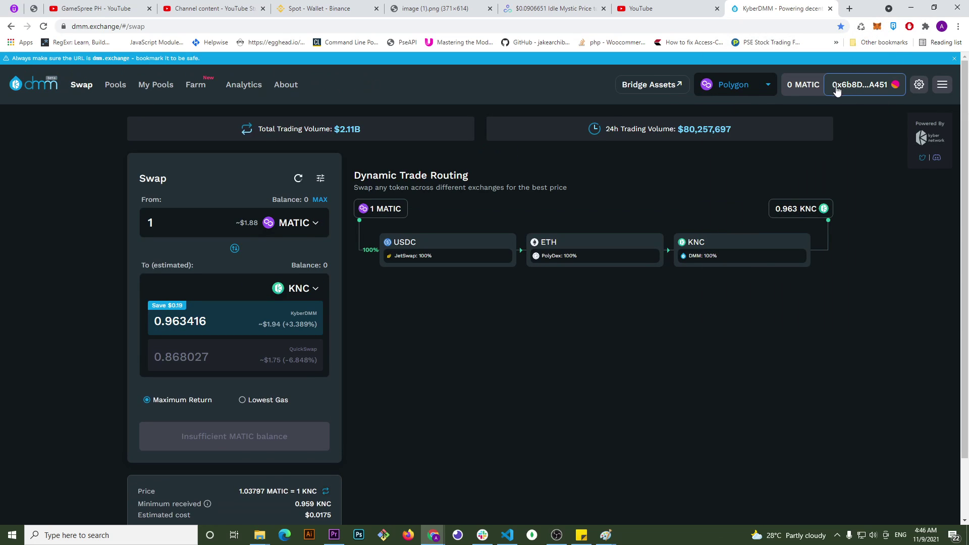
pyautogui.click(727, 85)
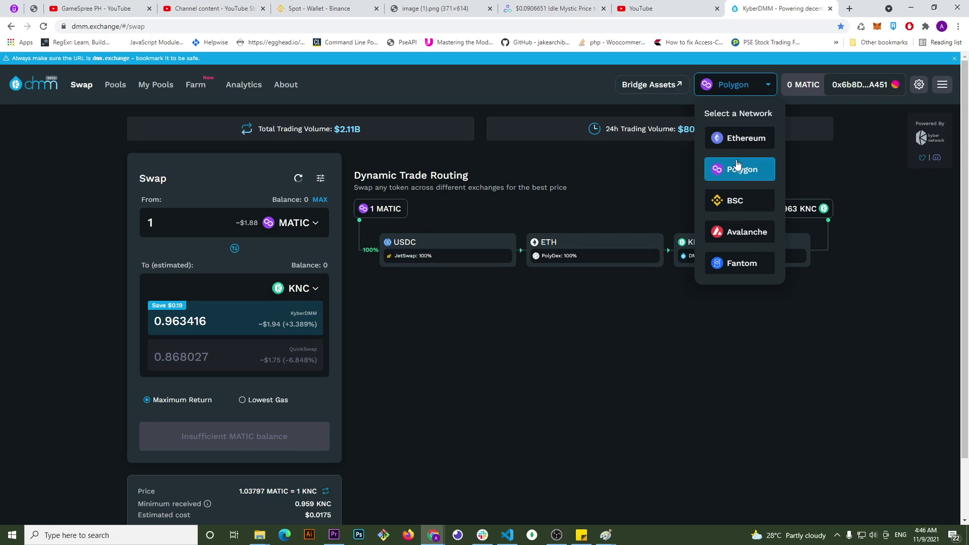
pyautogui.click(877, 26)
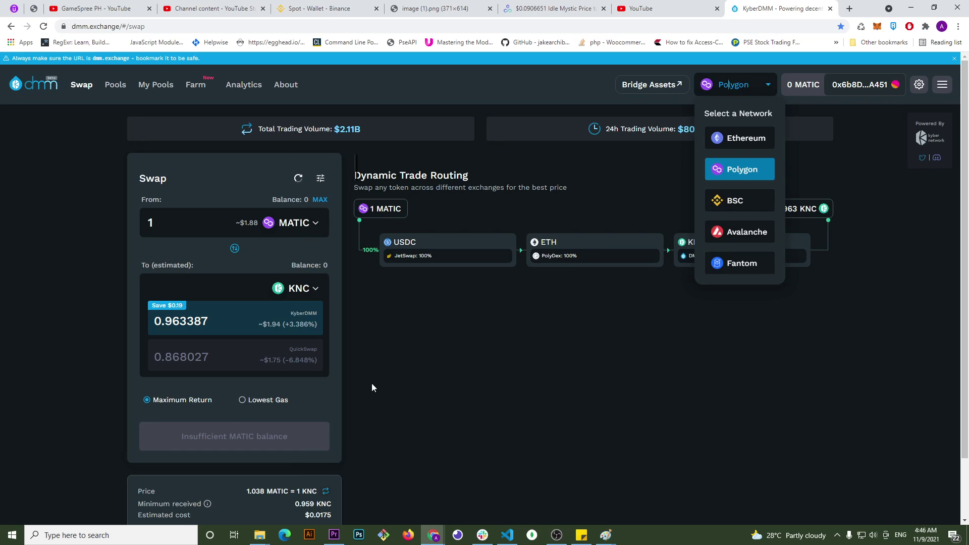
# Set MetaMask's active network to Ethereum Mainnet.
pyautogui.click(878, 26)
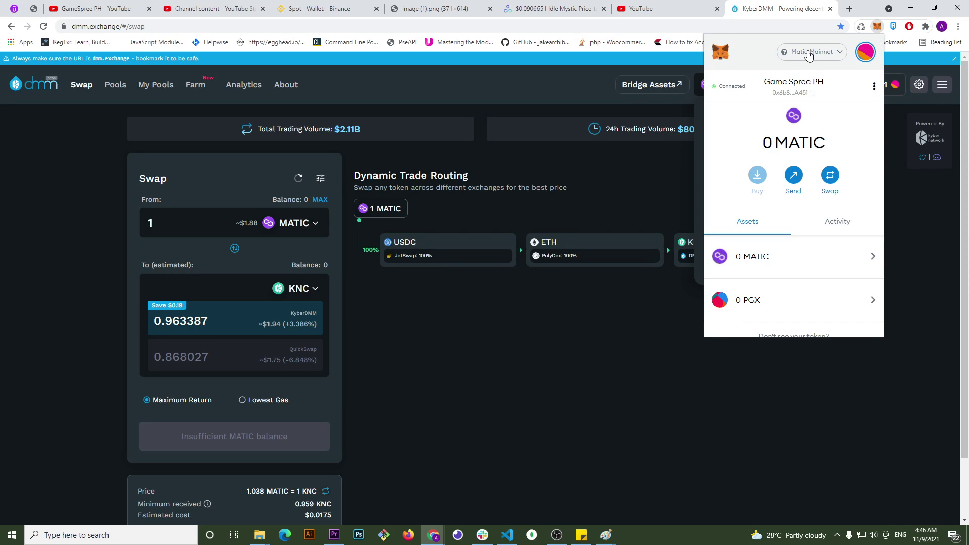
pyautogui.click(809, 52)
pyautogui.click(791, 148)
pyautogui.click(793, 52)
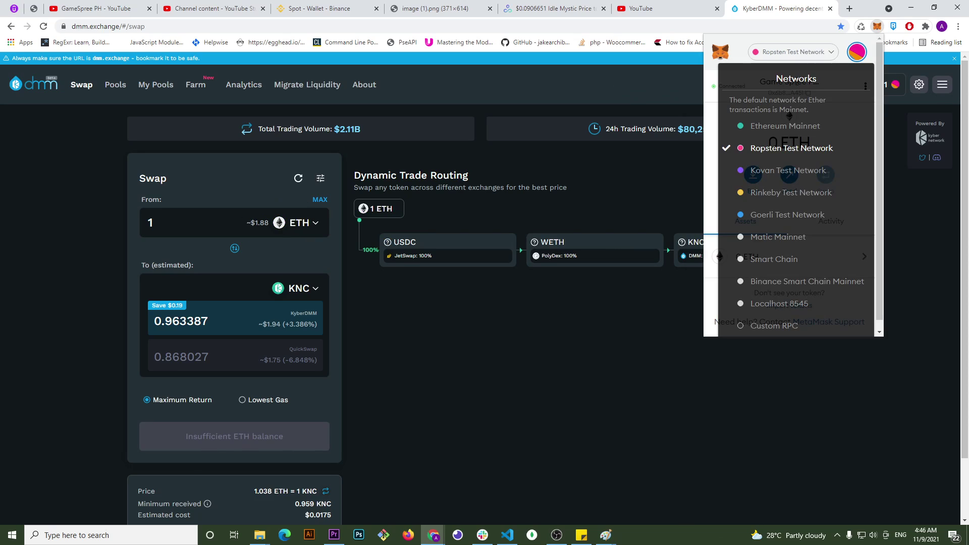
pyautogui.click(785, 126)
pyautogui.click(612, 291)
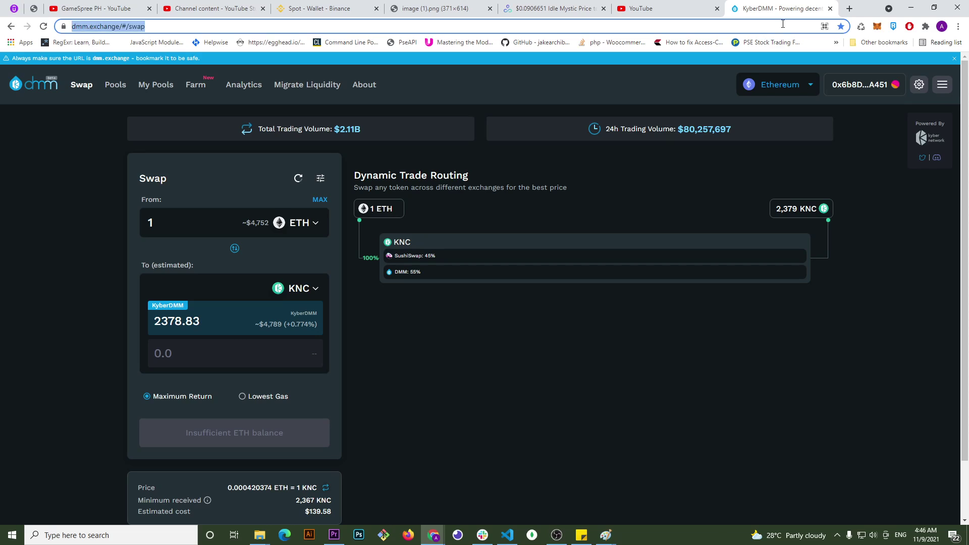
pyautogui.click(831, 8)
pyautogui.click(778, 9)
pyautogui.write('https://dmm.exchange/#/swap')
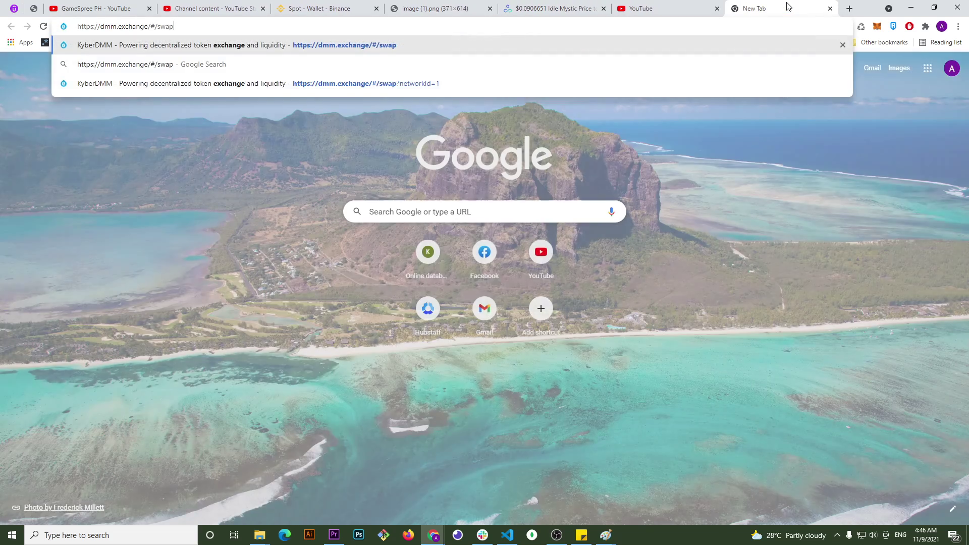
pyautogui.press('Return')
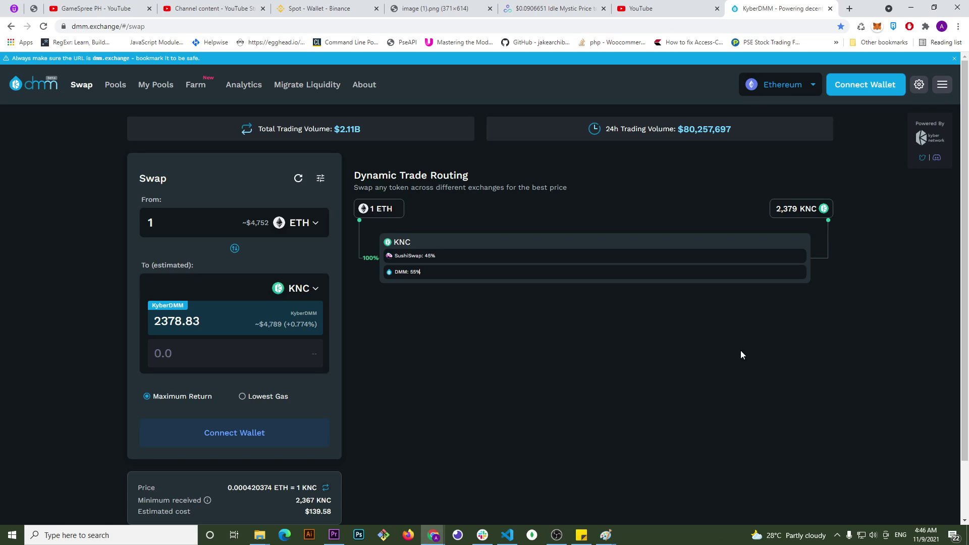
# Check the available wallet import options, and reload the swap page to use the MetaMask extension.
pyautogui.click(865, 85)
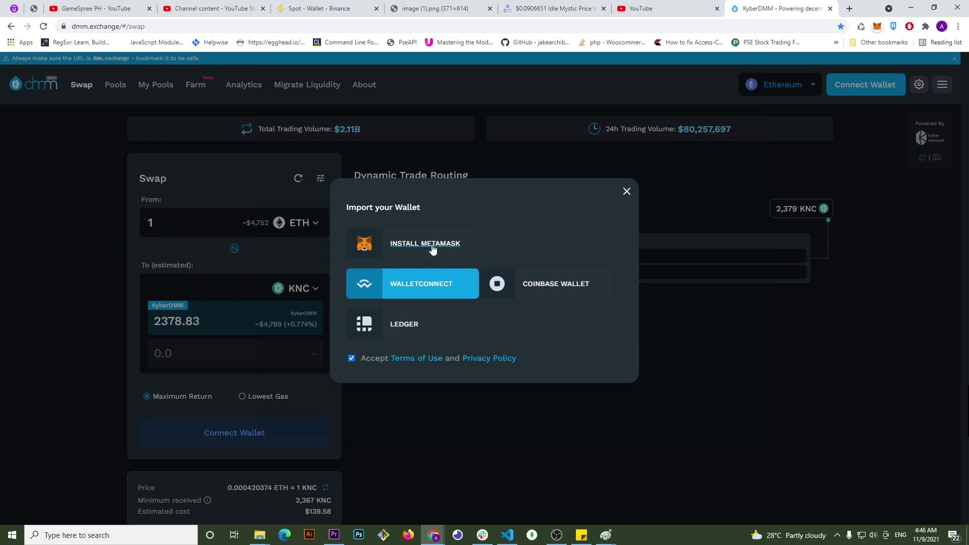
pyautogui.click(626, 190)
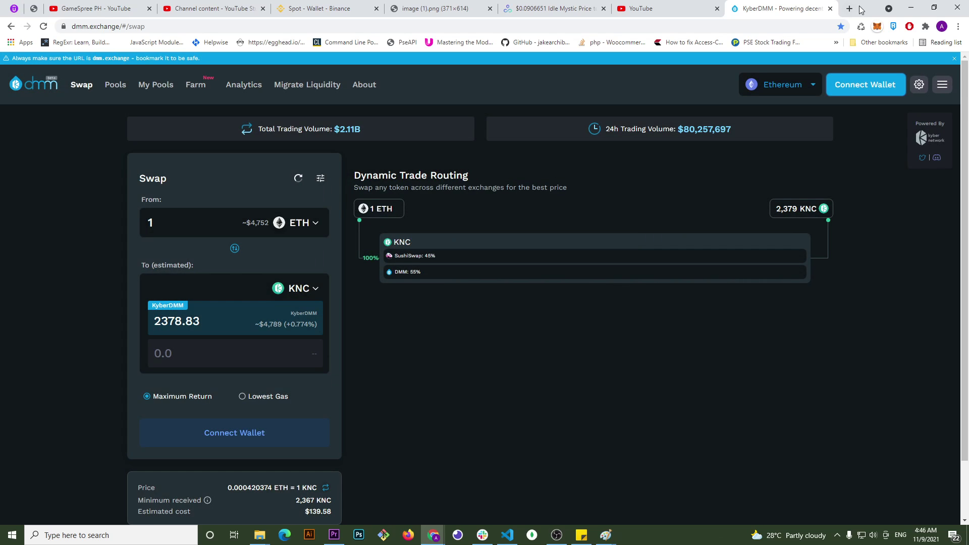
pyautogui.click(877, 25)
pyautogui.click(848, 78)
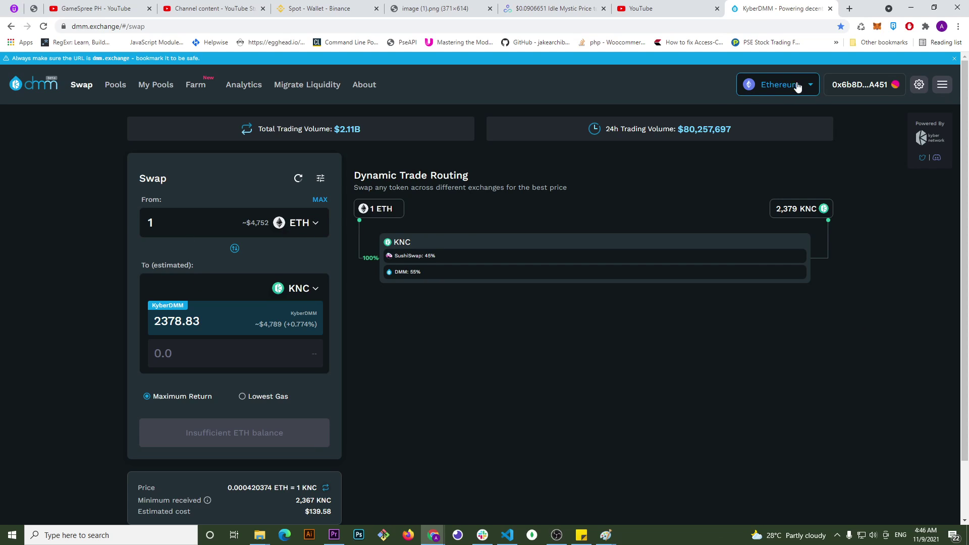
# Examine MetaMask's connection, active network and network list against the network selected on the swap page.
pyautogui.click(877, 26)
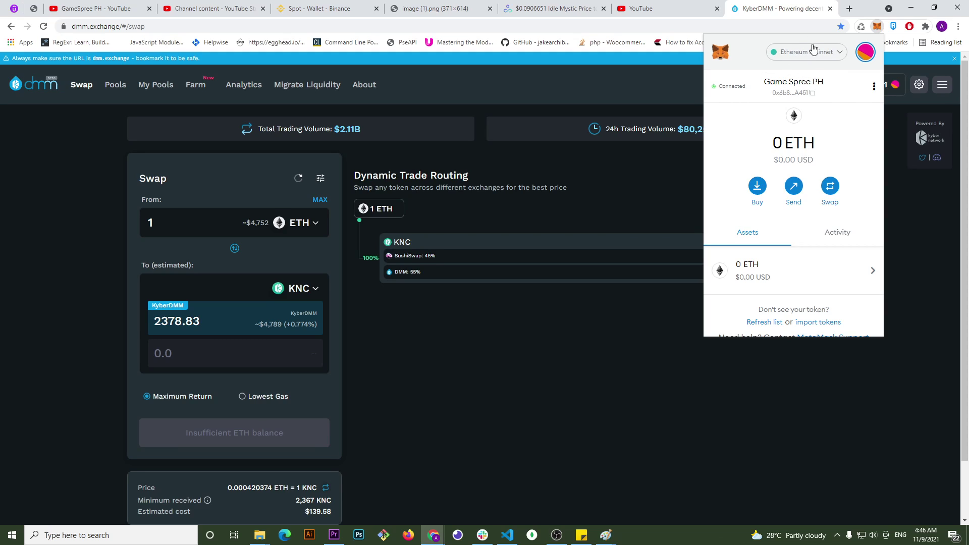
pyautogui.click(542, 356)
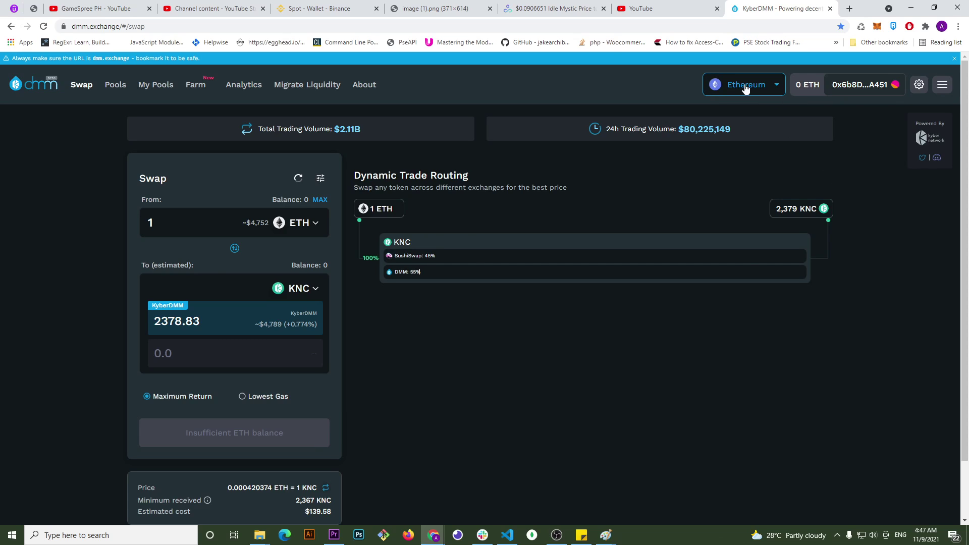
pyautogui.click(877, 27)
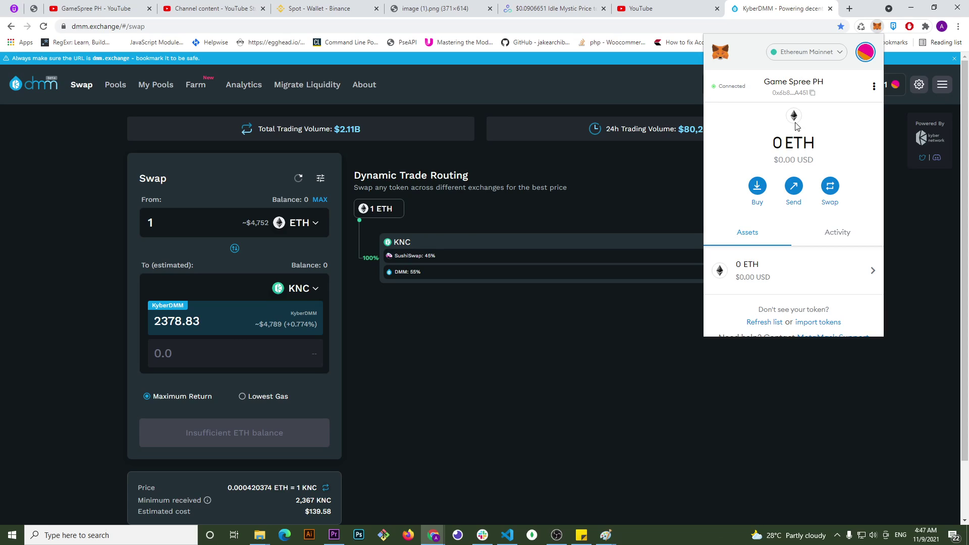
pyautogui.click(803, 54)
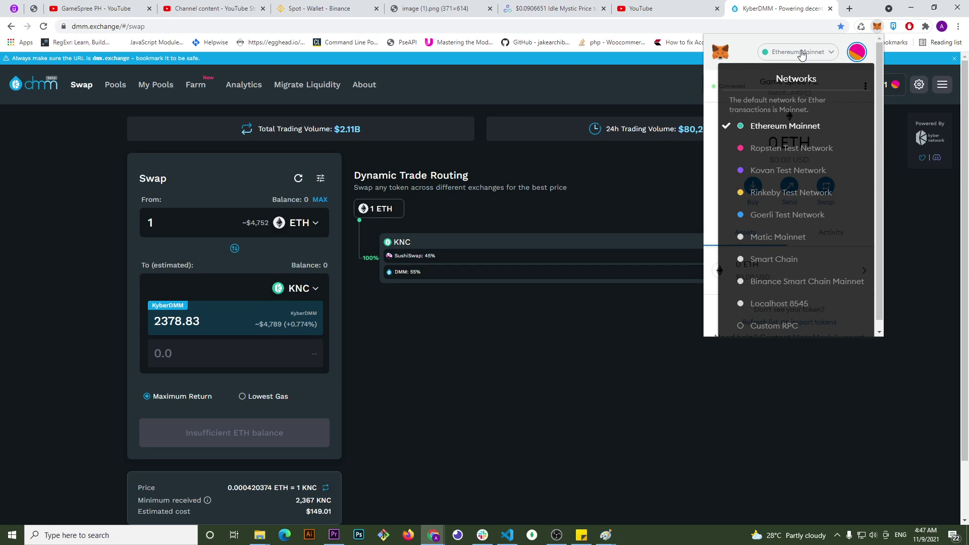
pyautogui.click(804, 55)
pyautogui.click(828, 54)
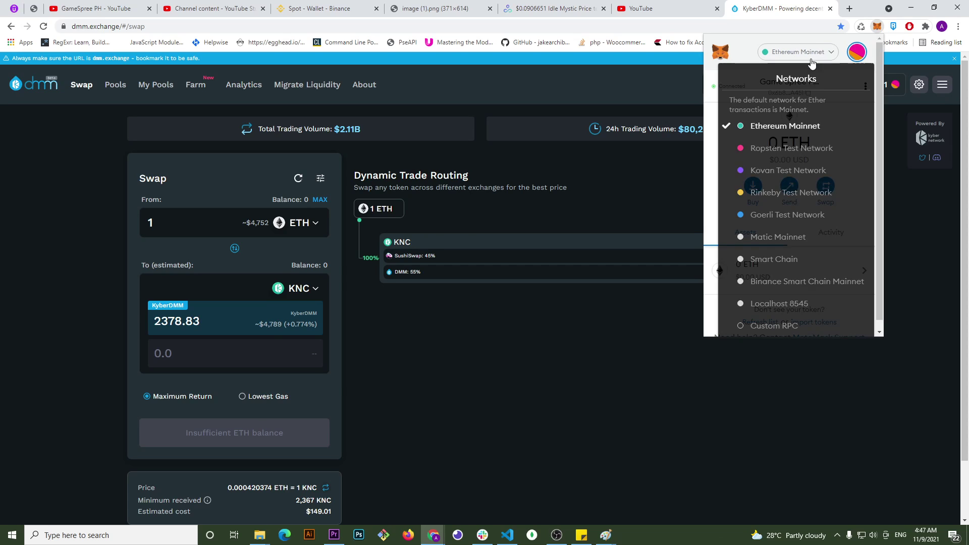
pyautogui.click(709, 220)
pyautogui.click(703, 221)
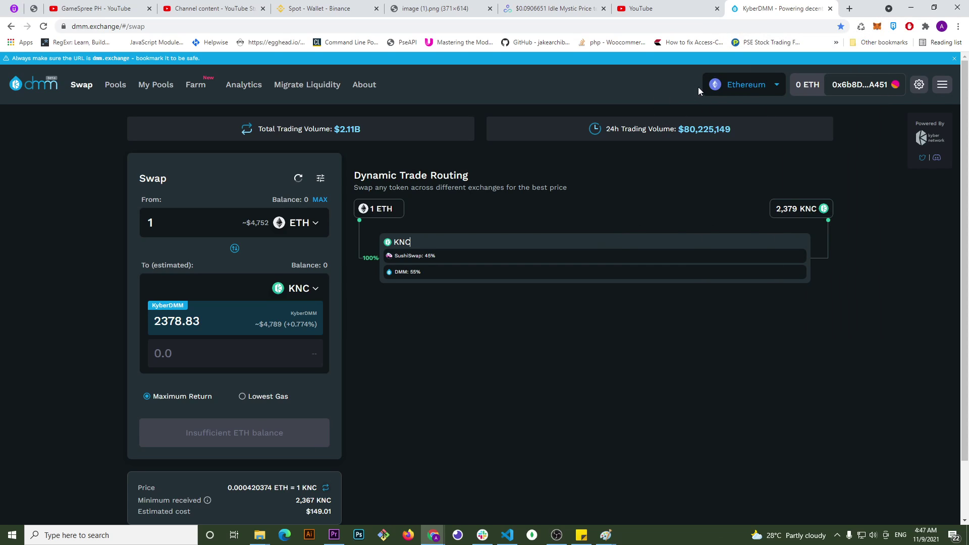
pyautogui.click(877, 26)
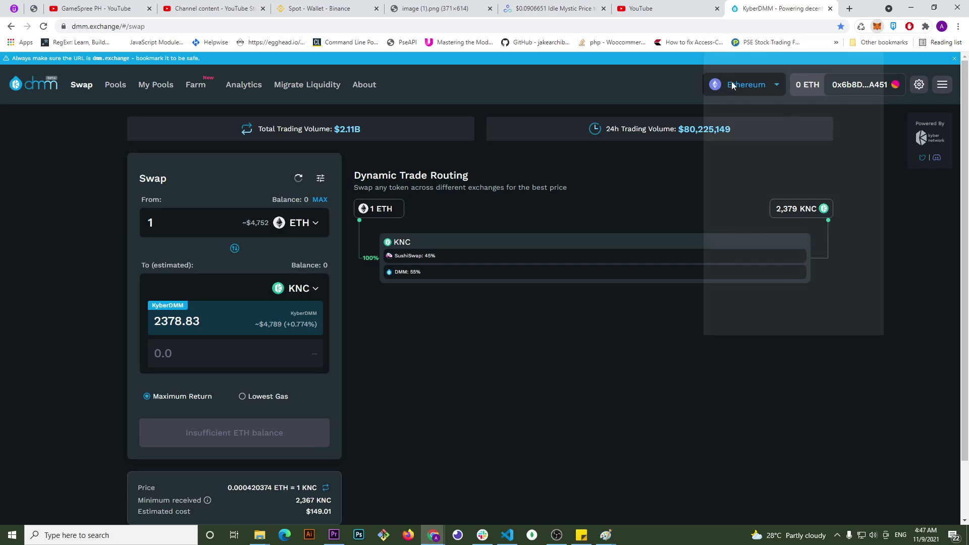
pyautogui.click(617, 303)
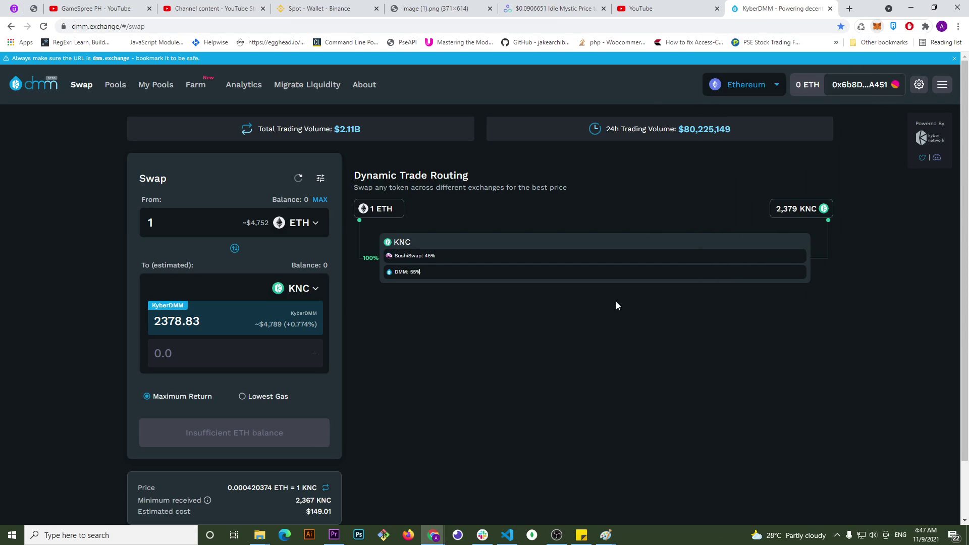
# Search the From token selector for pgx on the Ethereum network.
pyautogui.click(279, 223)
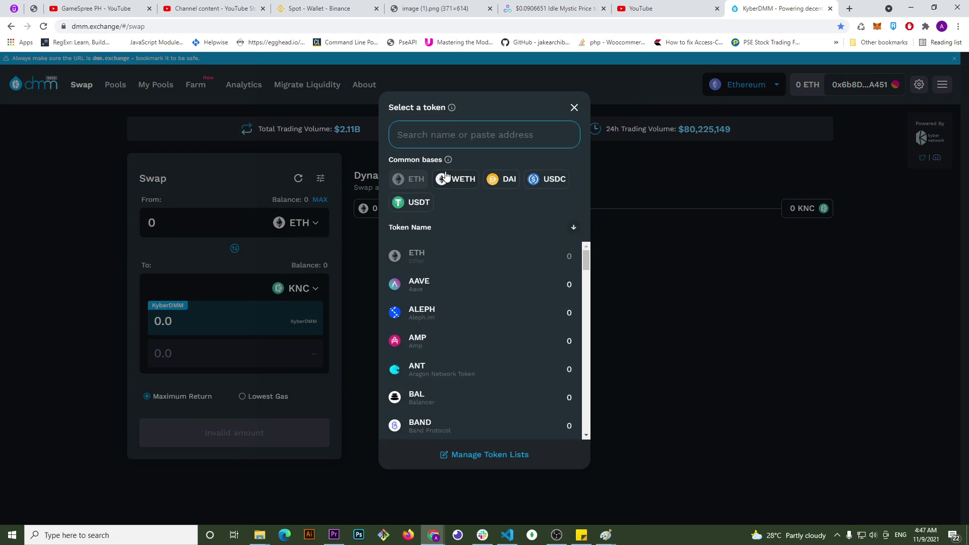
pyautogui.write('pgx')
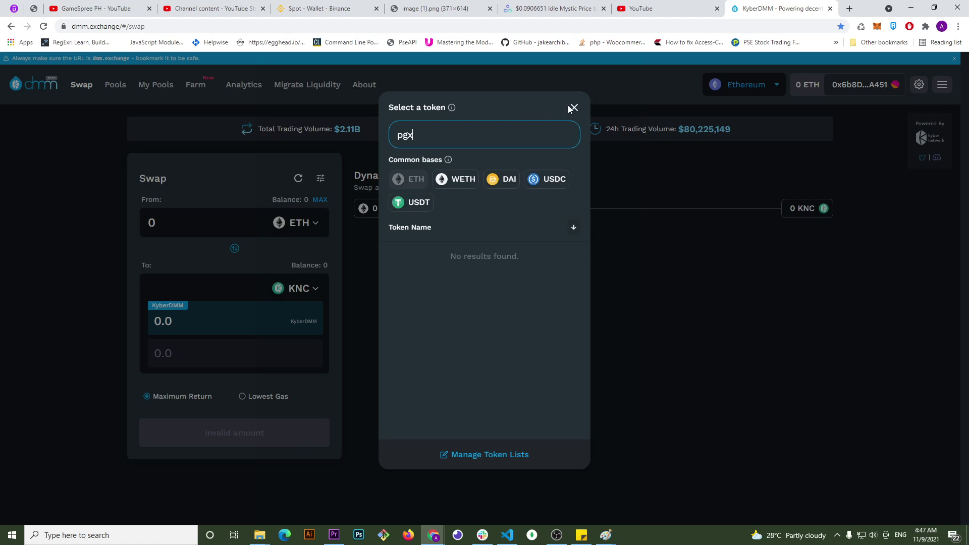
pyautogui.click(572, 108)
# Change the swap page's network to Polygon and approve MetaMask's switch to Matic Mainnet.
pyautogui.click(732, 84)
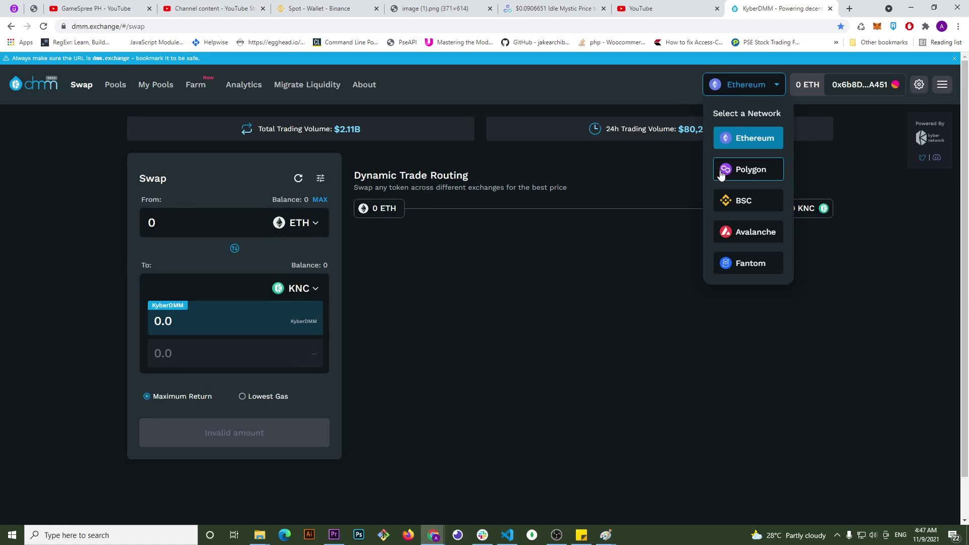
pyautogui.click(748, 170)
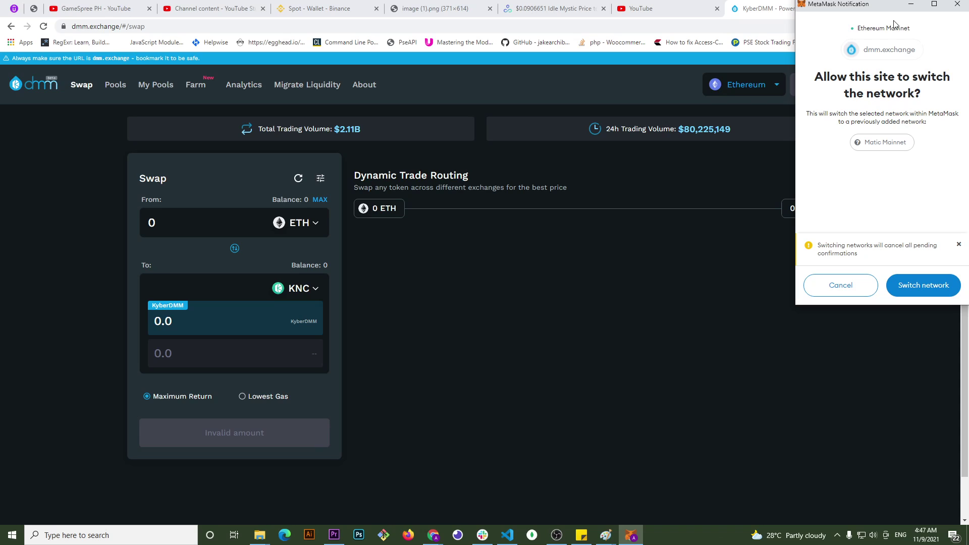
pyautogui.click(930, 292)
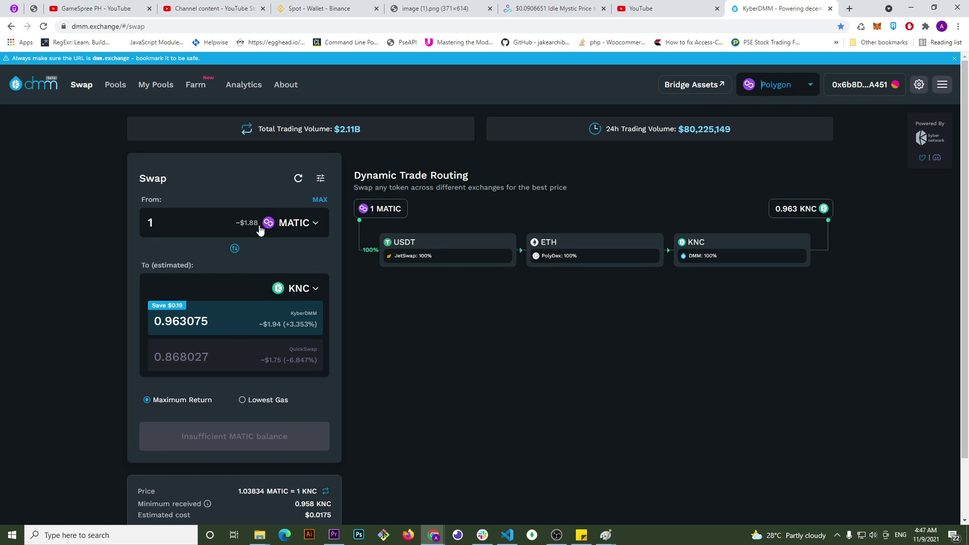
# Search the From token selector for pgx and choose PGX (Pegaxy Stone) as the token to swap.
pyautogui.click(286, 229)
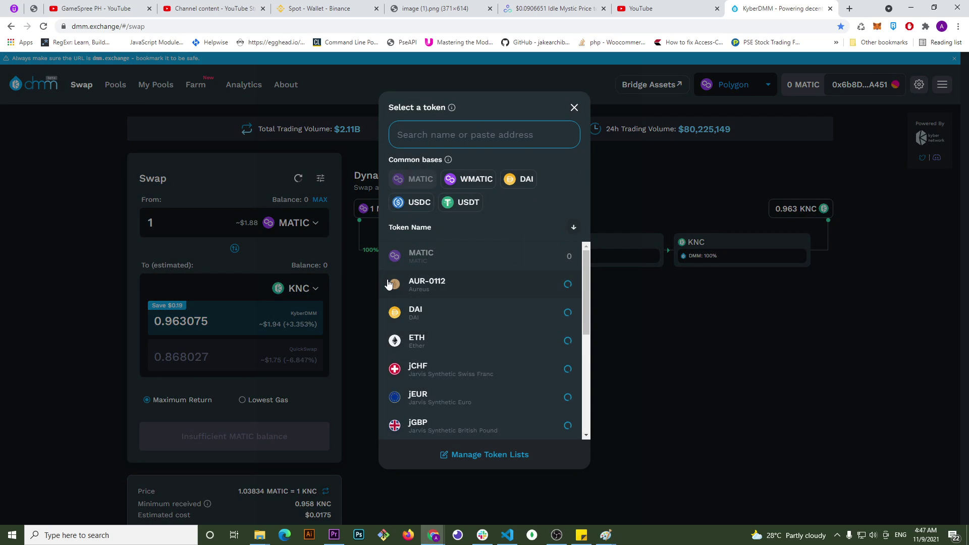
pyautogui.write('pgx')
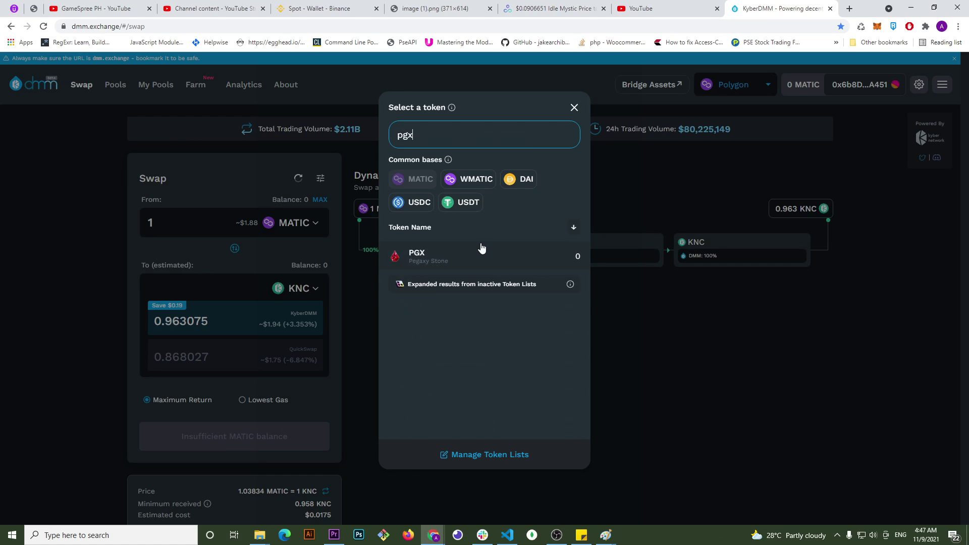
pyautogui.click(455, 255)
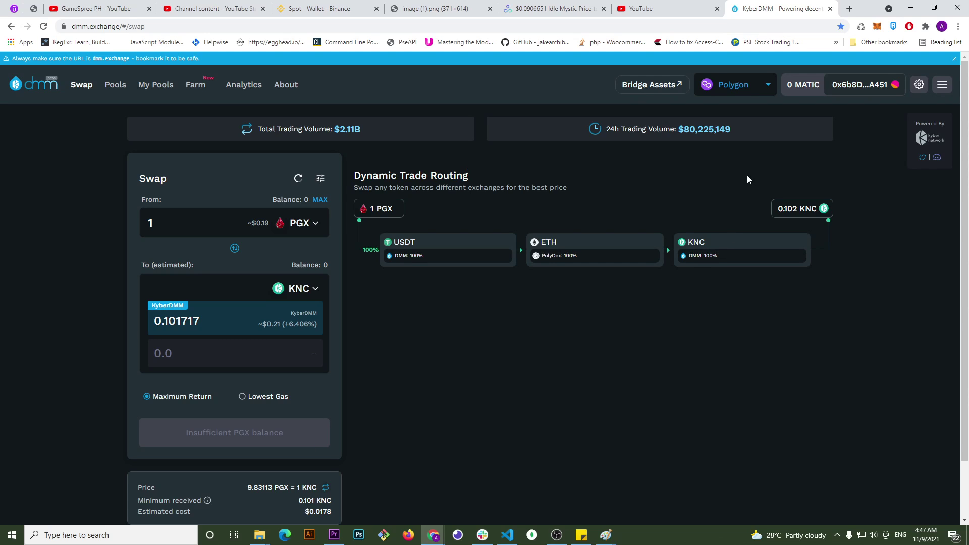
# Switch to the dex.guru page, search its market for mst, and highlight the token's contract address in the page URL.
pyautogui.moveTo(525, 8); pyautogui.dragTo(746, 22)
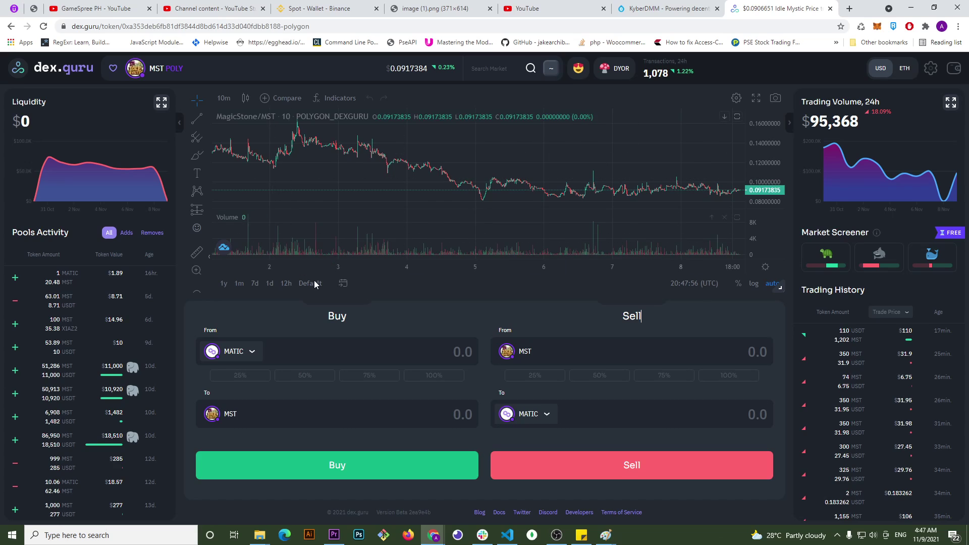
pyautogui.click(161, 69)
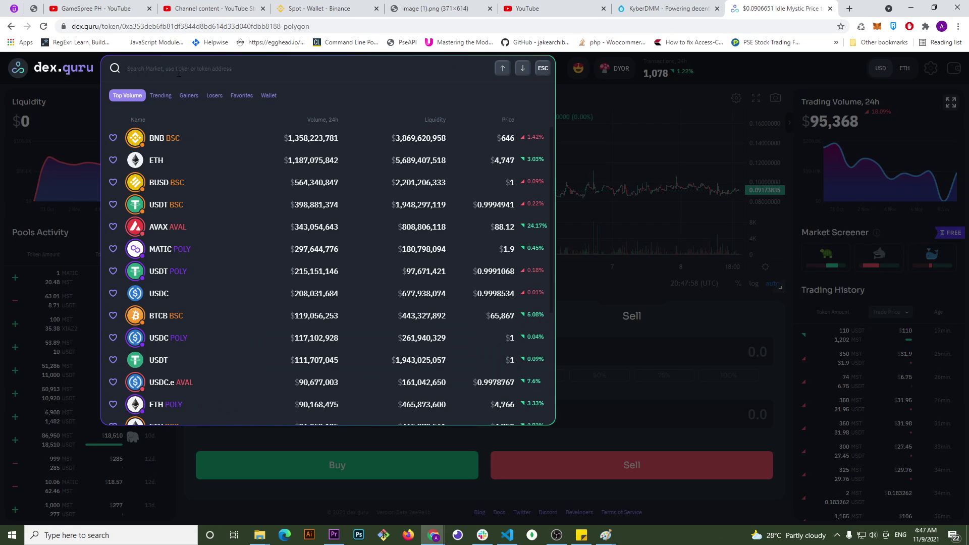
pyautogui.write('mst')
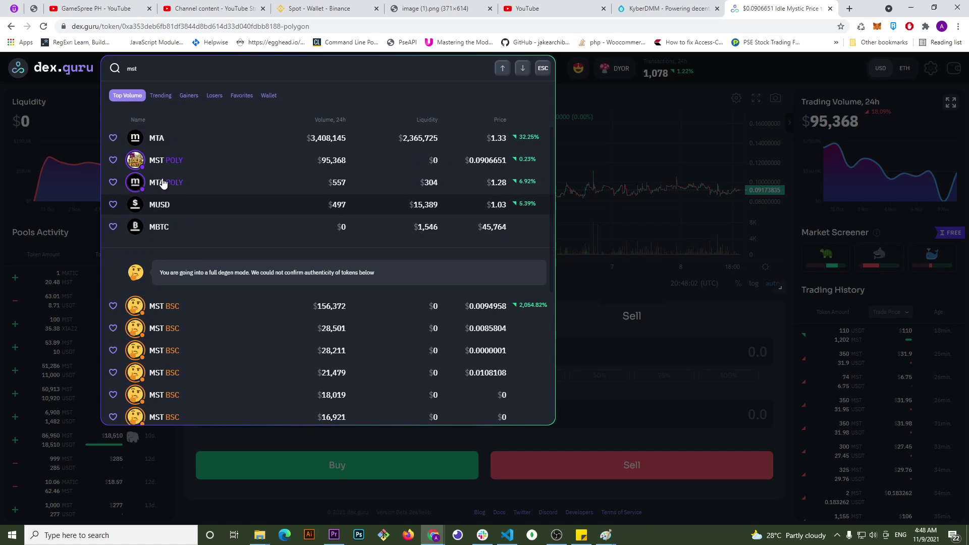
pyautogui.click(635, 130)
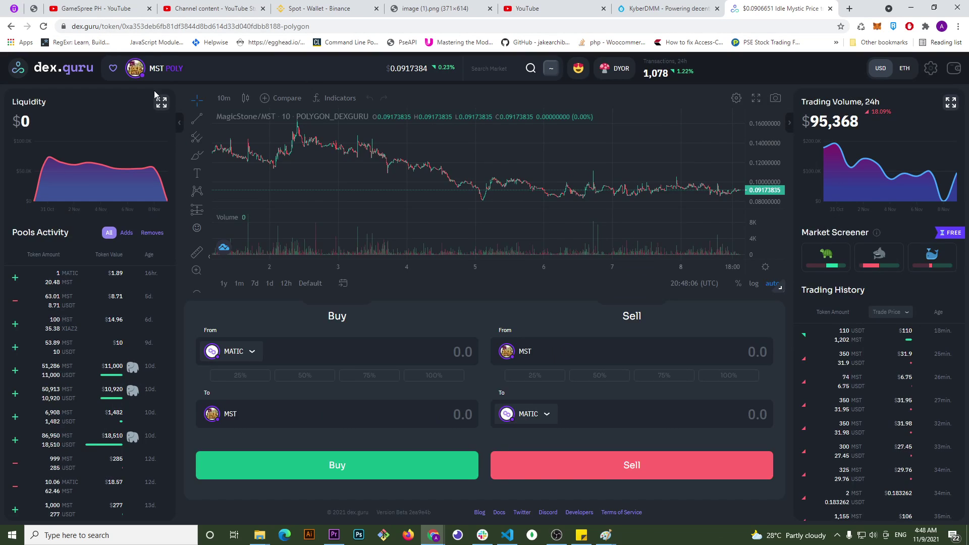
pyautogui.moveTo(122, 26); pyautogui.dragTo(283, 32)
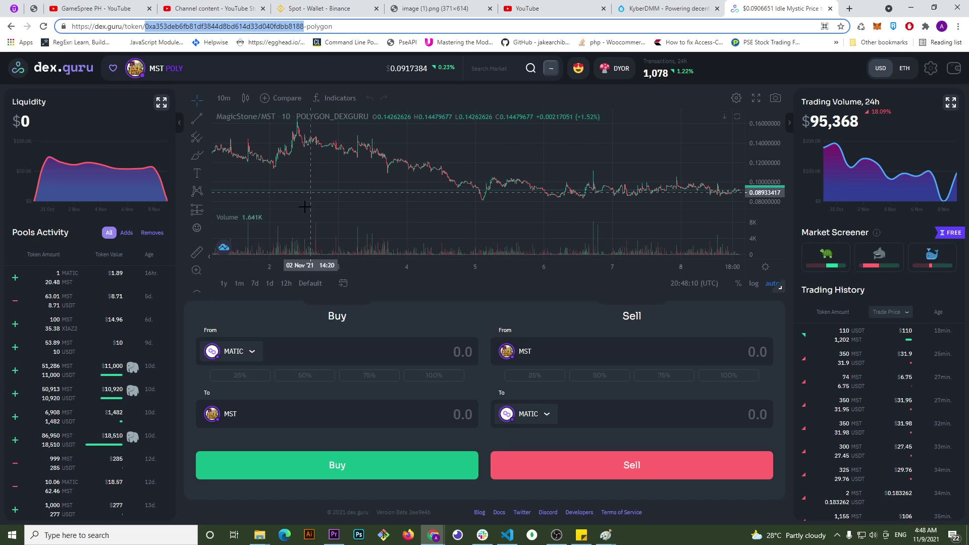
# Search the dex.guru market for mst again, compare the matching tokens across networks, and open MST POLY.
pyautogui.click(142, 76)
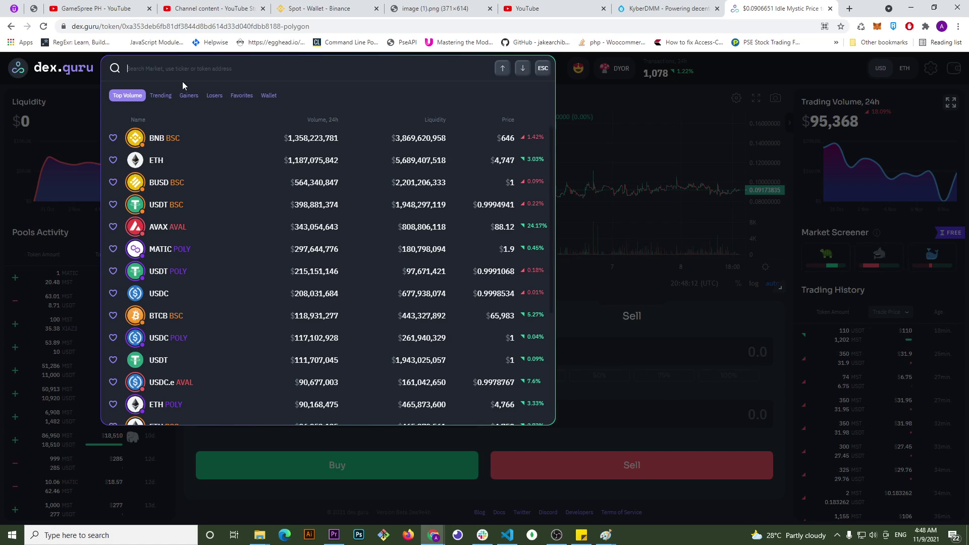
pyautogui.write('mst')
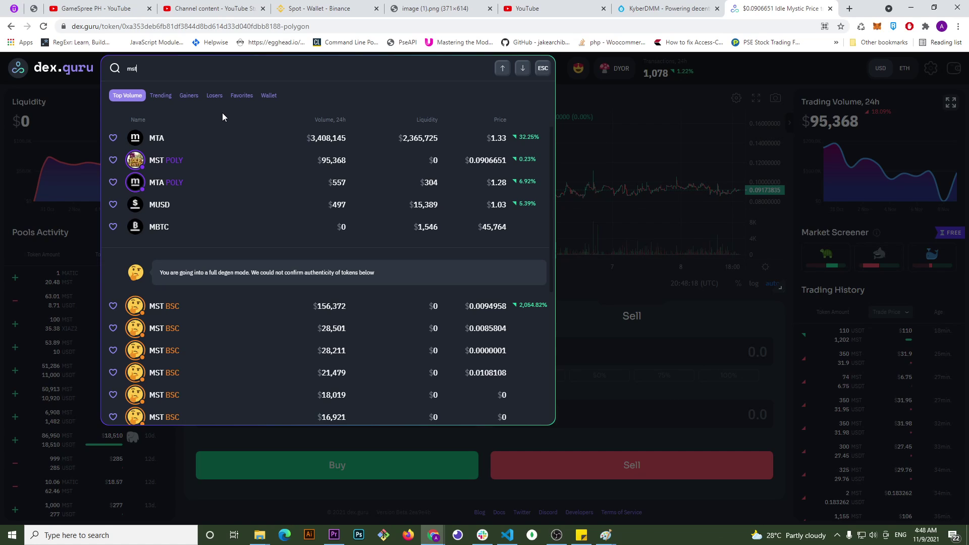
pyautogui.scroll(-4, 267, 354)
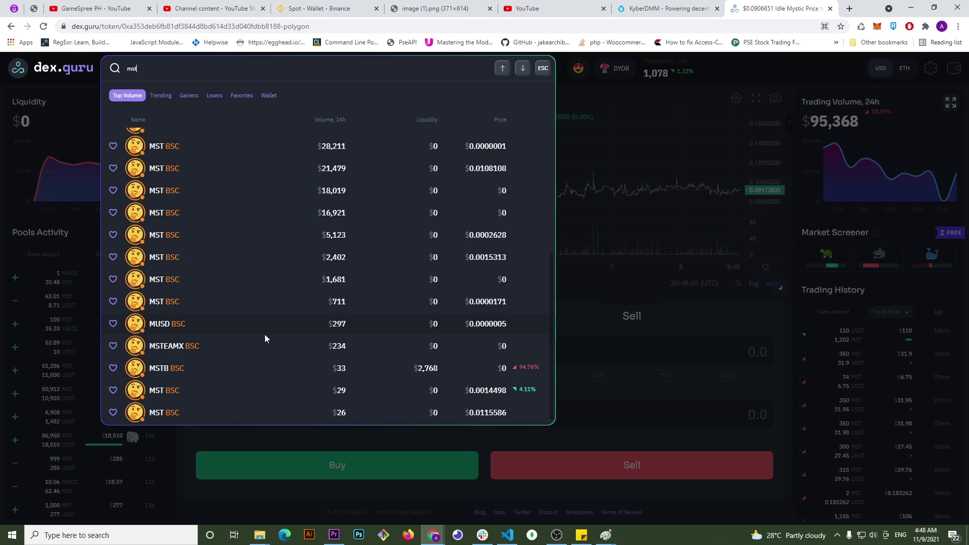
pyautogui.scroll(4, 263, 336)
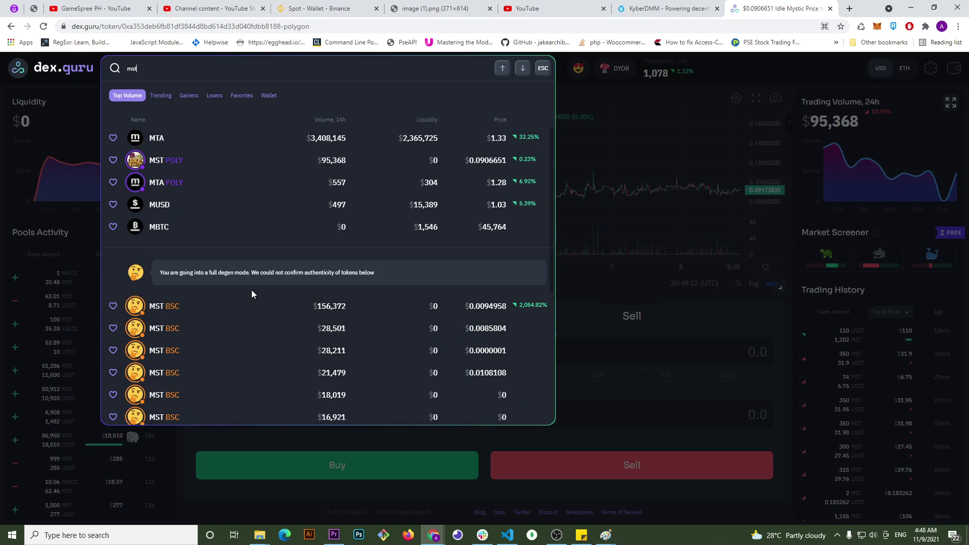
pyautogui.scroll(-4, 252, 292)
pyautogui.scroll(-3, 288, 384)
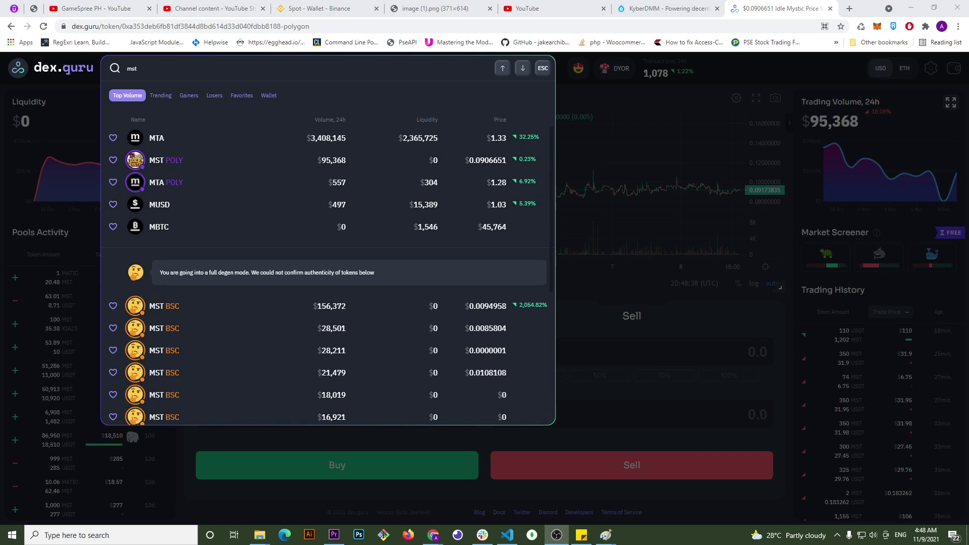
pyautogui.scroll(-1, 200, 317)
pyautogui.scroll(-4, 201, 317)
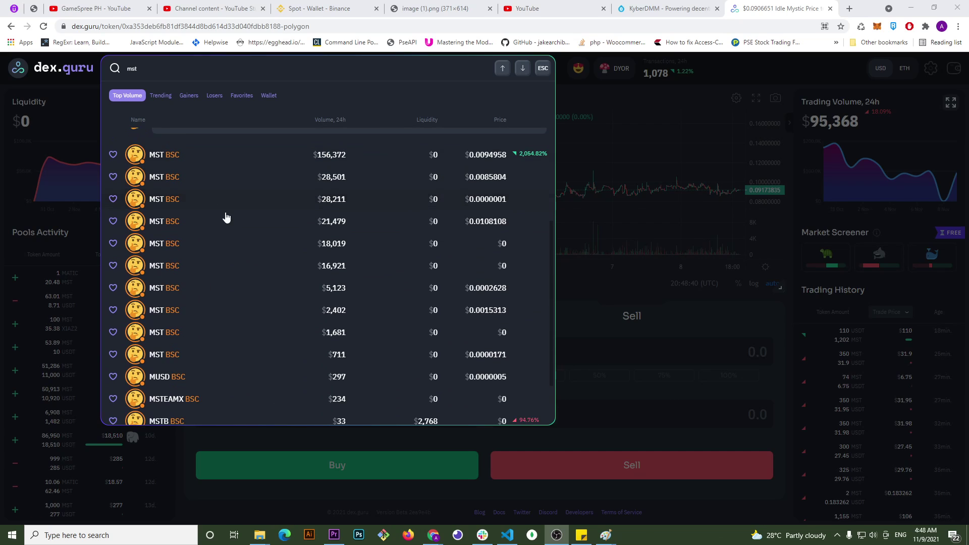
pyautogui.scroll(3, 192, 242)
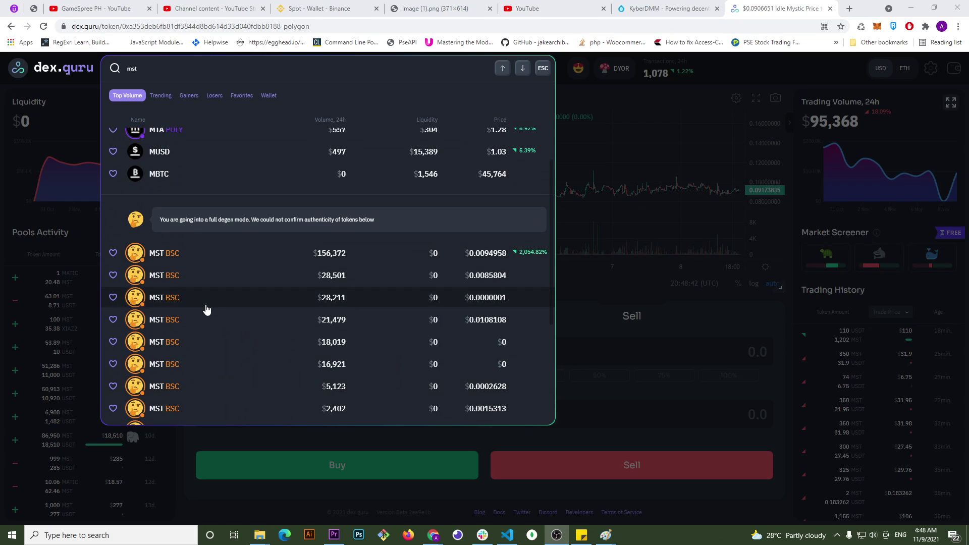
pyautogui.scroll(3, 206, 310)
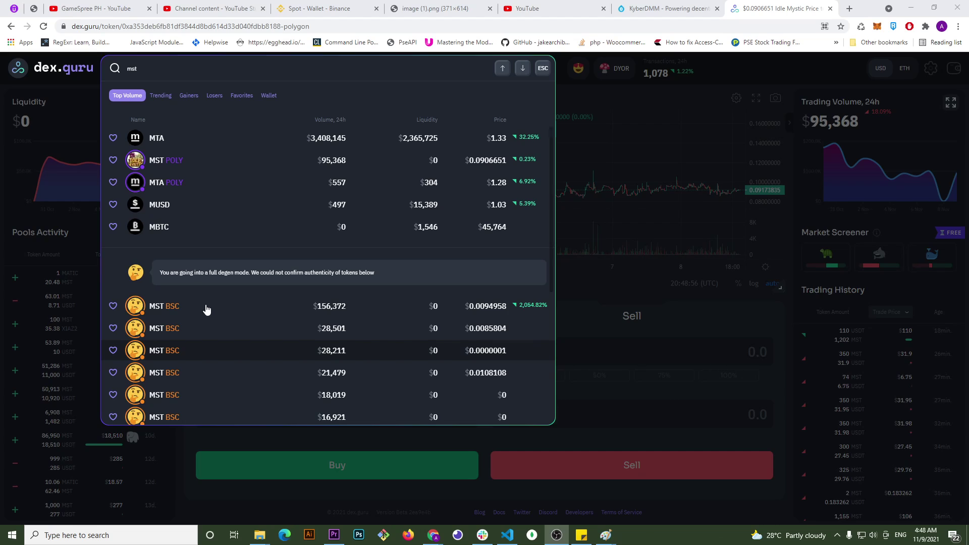
pyautogui.click(215, 161)
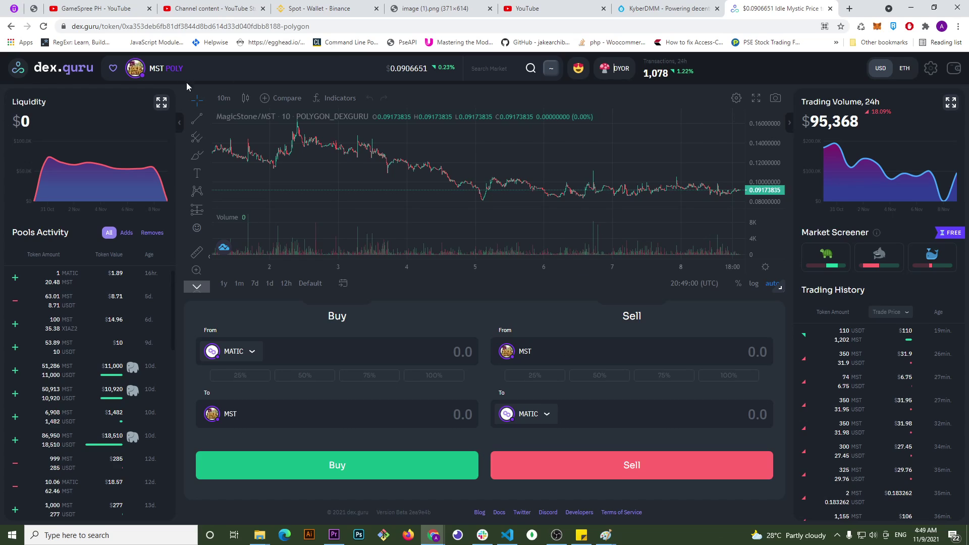
# Compare the MST token's network label with the active network in MetaMask's network list.
pyautogui.moveTo(165, 69); pyautogui.dragTo(172, 70)
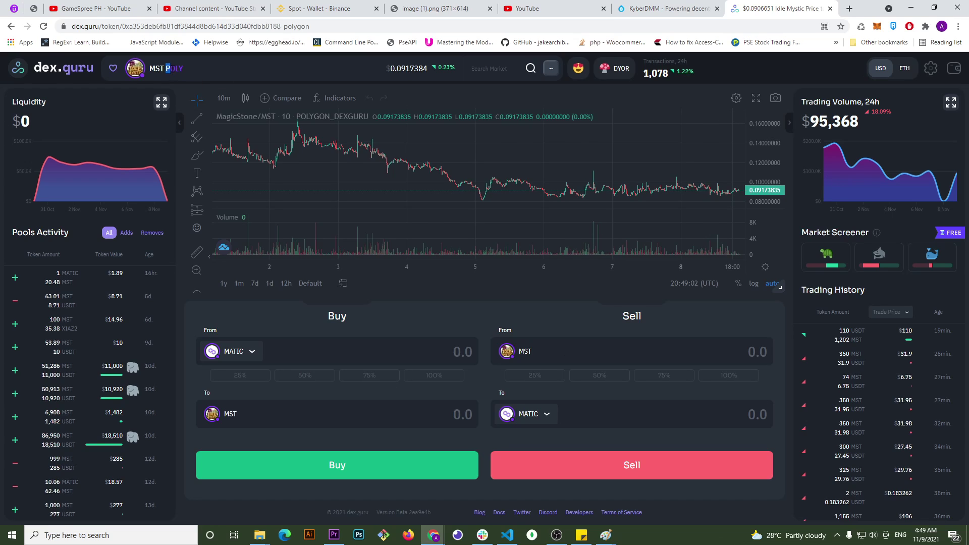
pyautogui.click(186, 67)
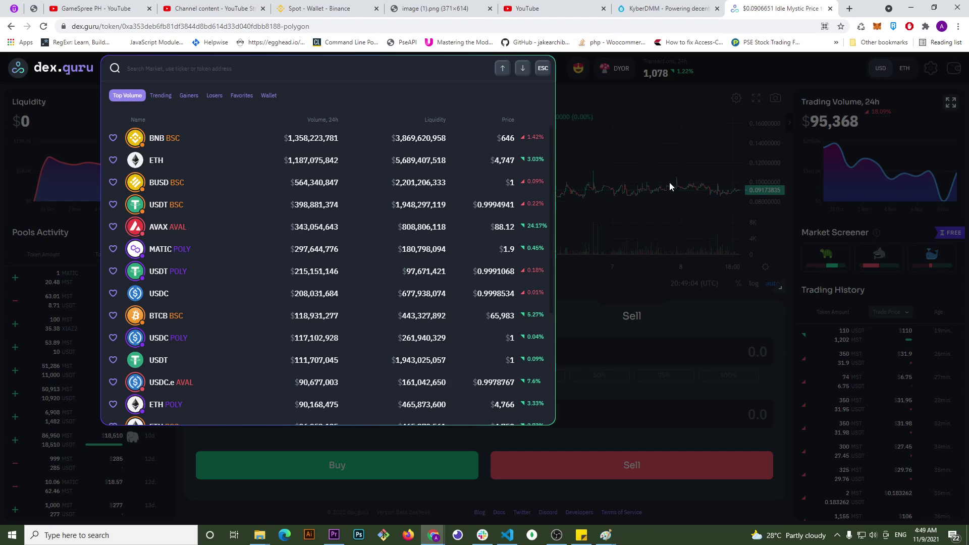
pyautogui.click(643, 95)
pyautogui.click(878, 27)
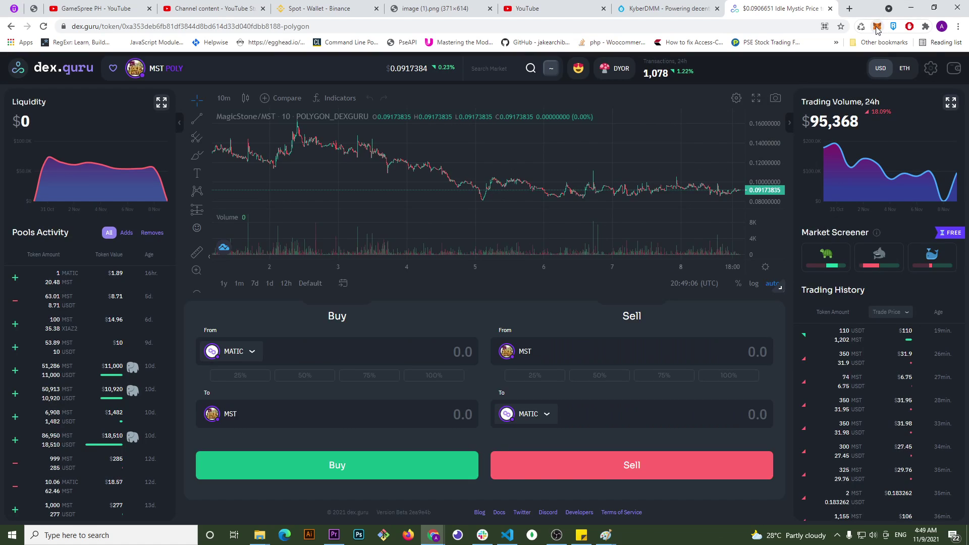
pyautogui.click(814, 54)
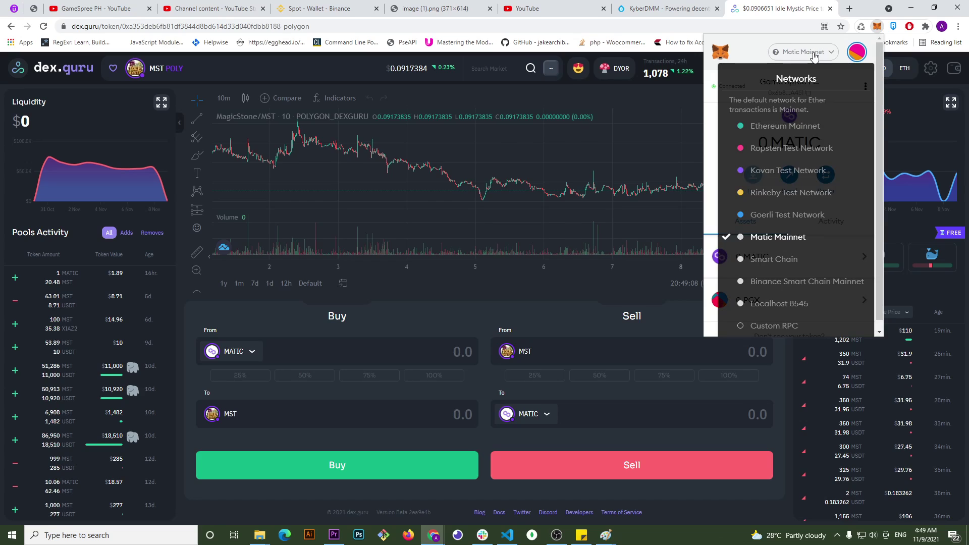
pyautogui.click(813, 53)
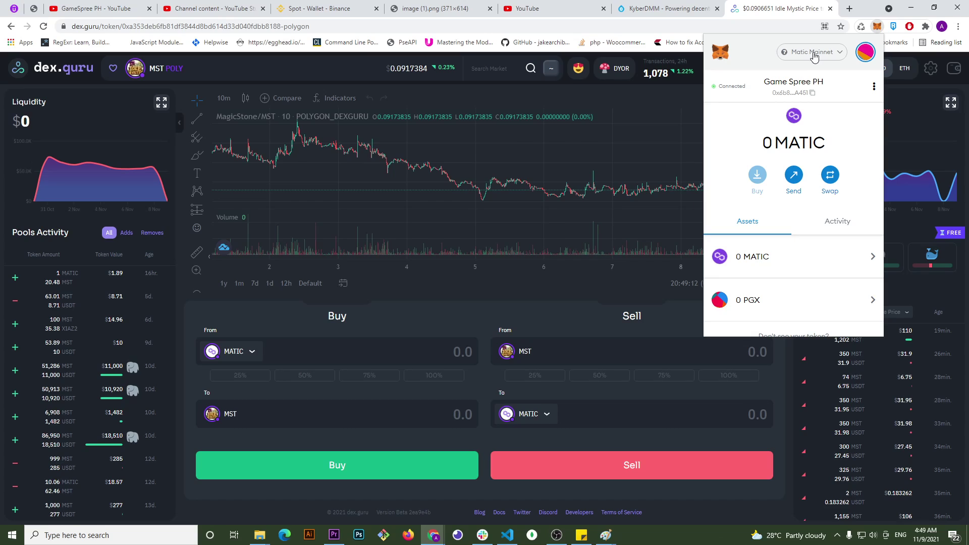
pyautogui.click(598, 324)
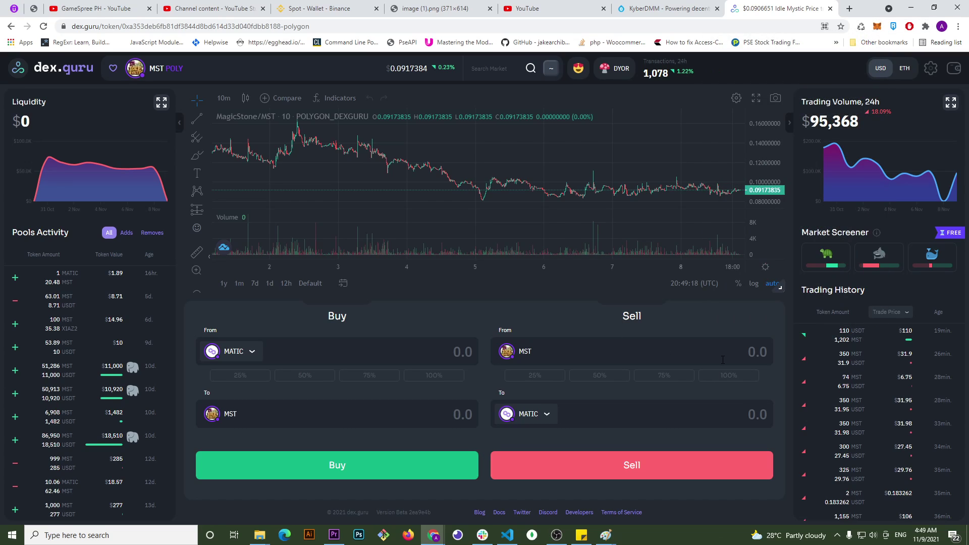
# Switch MetaMask to the Pegaxy / Idle Mystic 3 account and connect it to dex.guru.
pyautogui.click(744, 355)
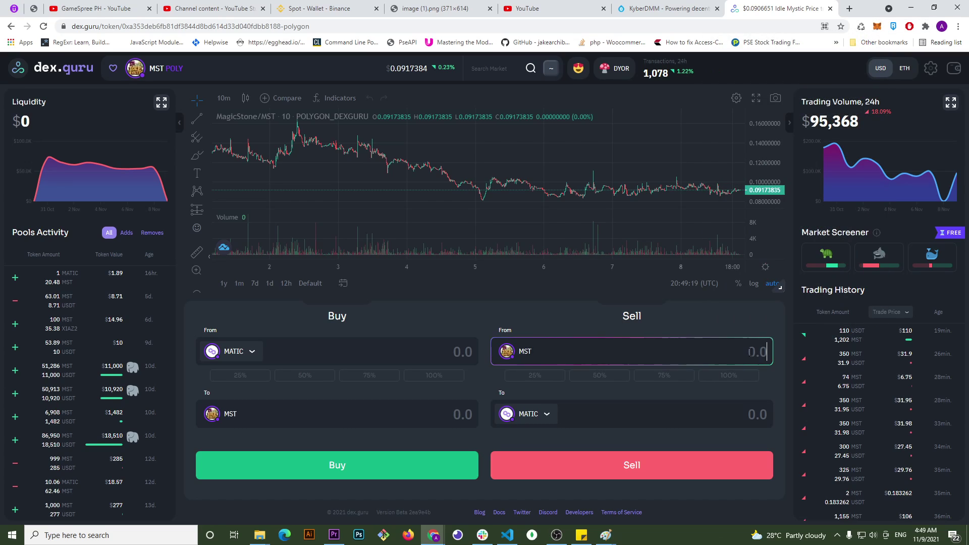
pyautogui.click(878, 26)
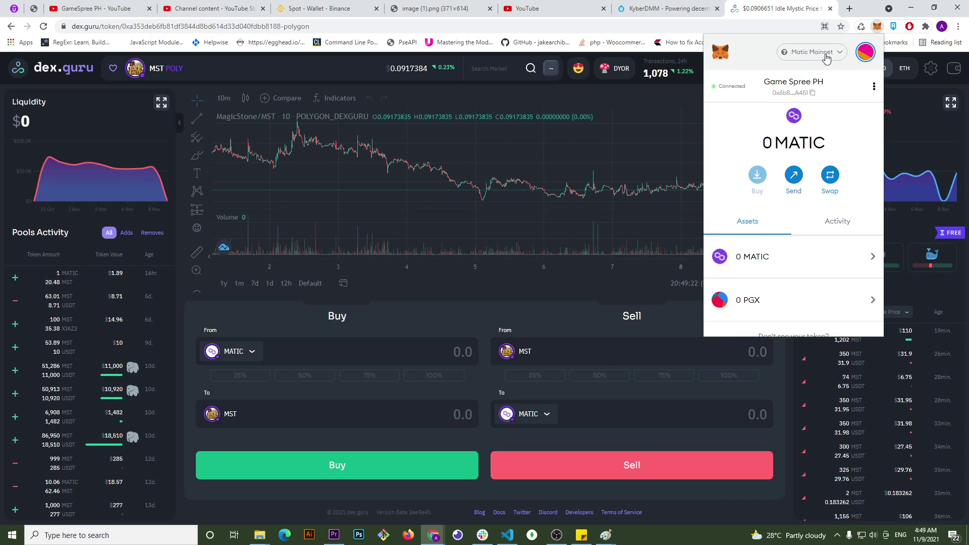
pyautogui.click(865, 51)
pyautogui.scroll(-5, 807, 152)
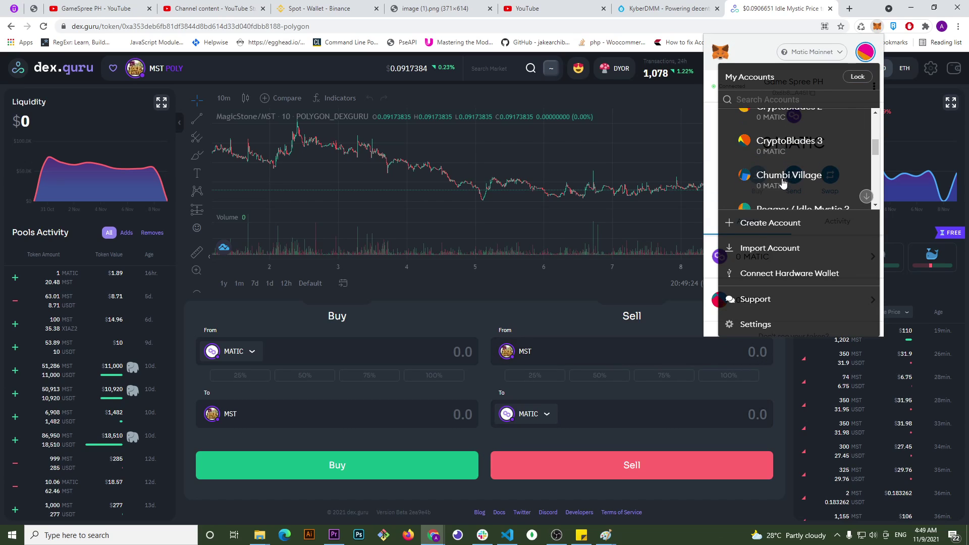
pyautogui.scroll(-5, 807, 152)
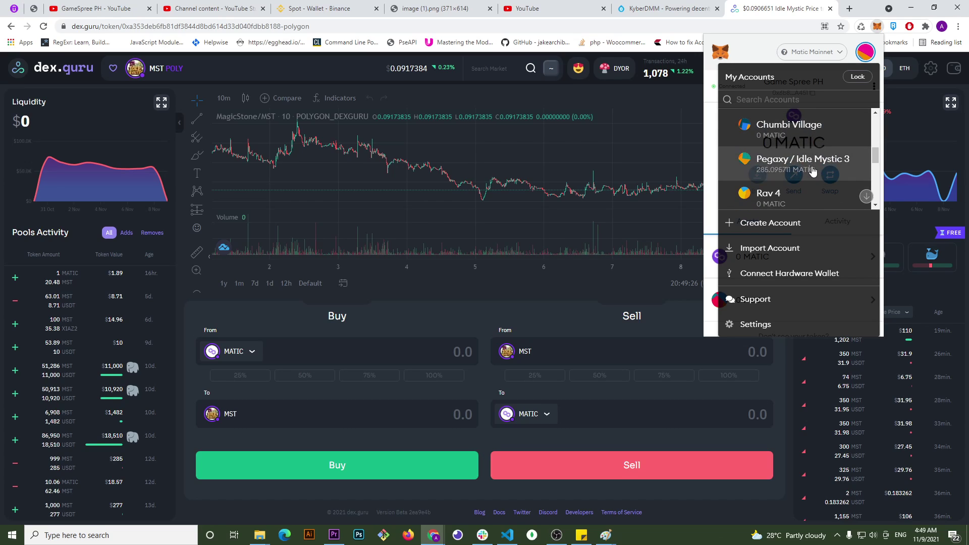
pyautogui.click(787, 158)
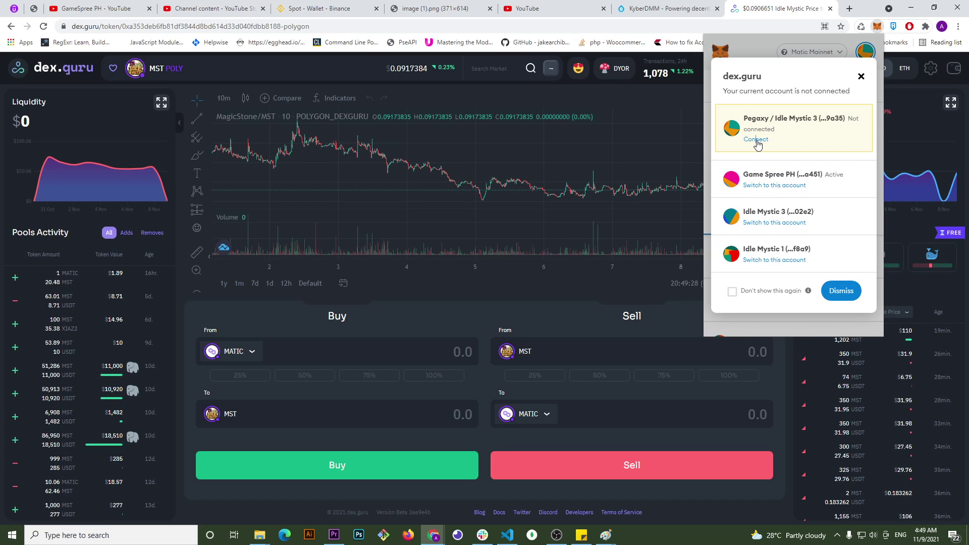
pyautogui.click(756, 139)
pyautogui.click(620, 362)
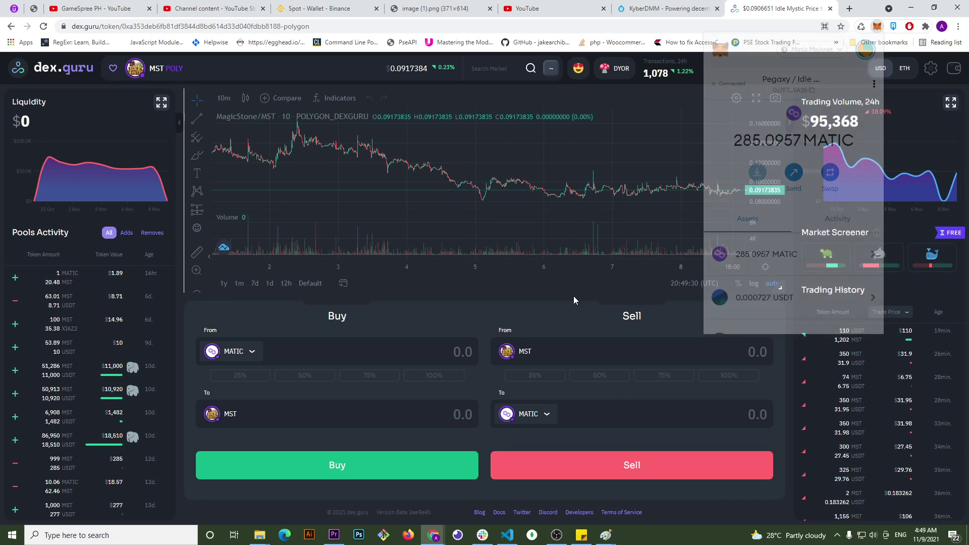
# Reload the dex.guru page and check the MetaMask account's connection, network and balance.
pyautogui.click(877, 26)
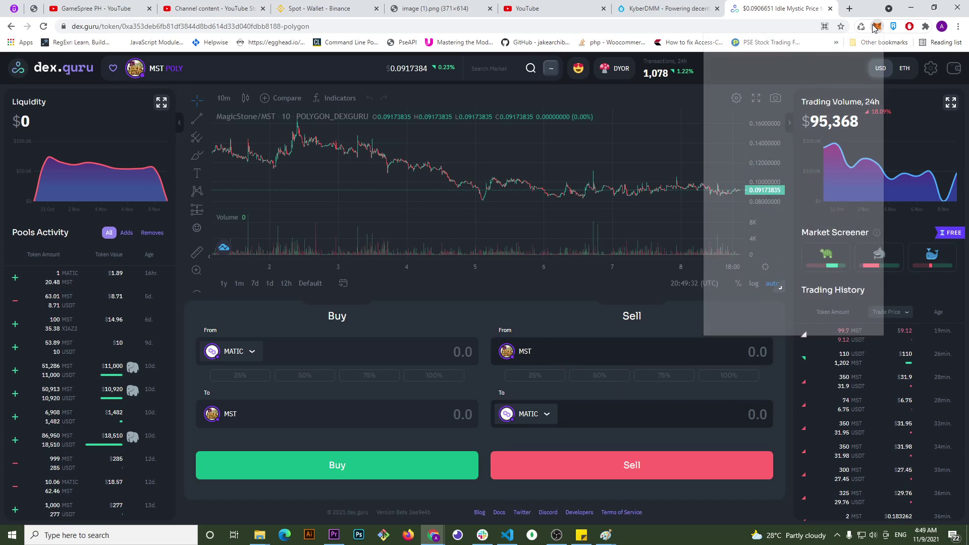
pyautogui.click(558, 317)
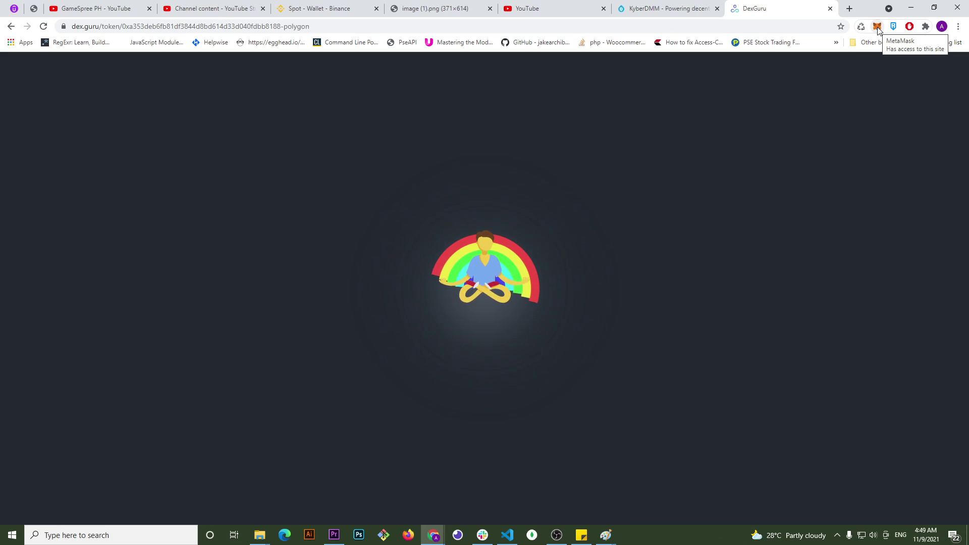
pyautogui.click(878, 31)
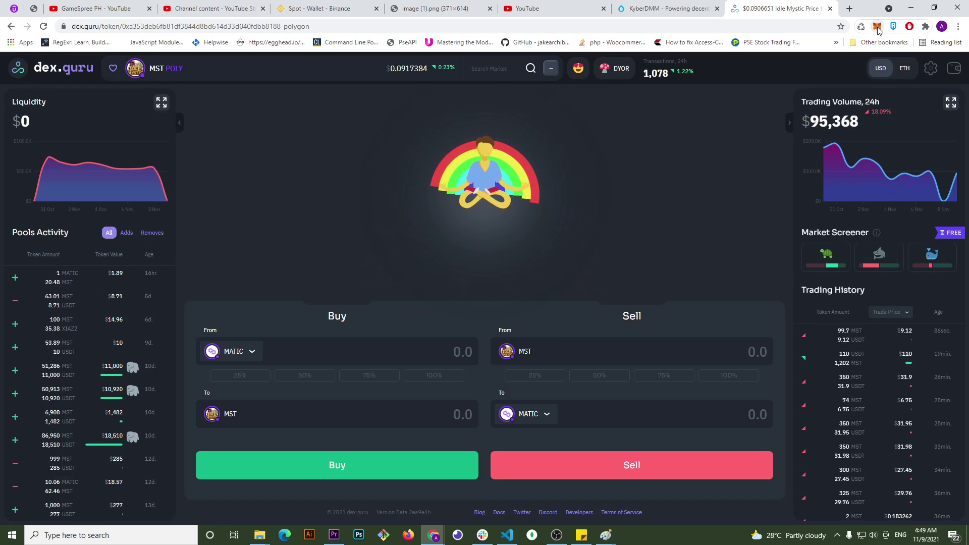
pyautogui.click(878, 30)
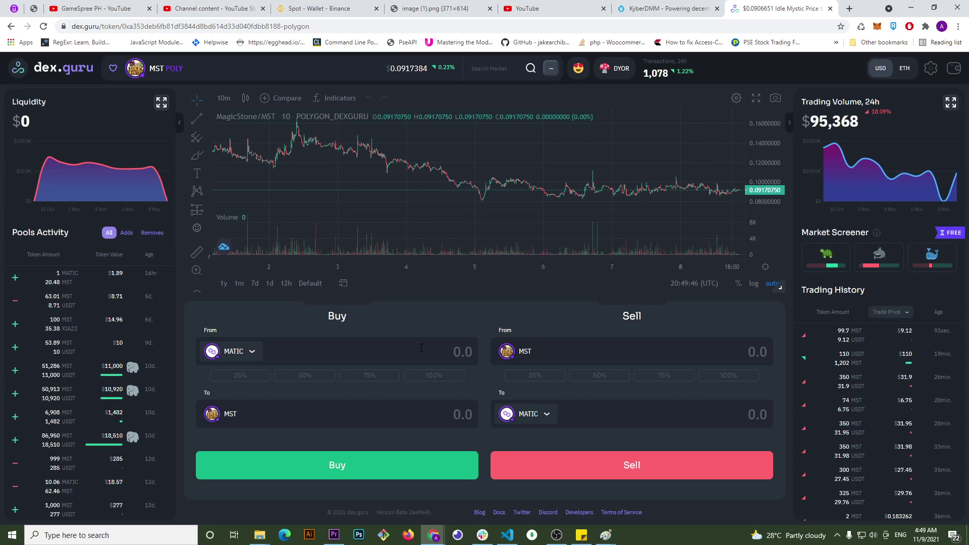
pyautogui.click(878, 29)
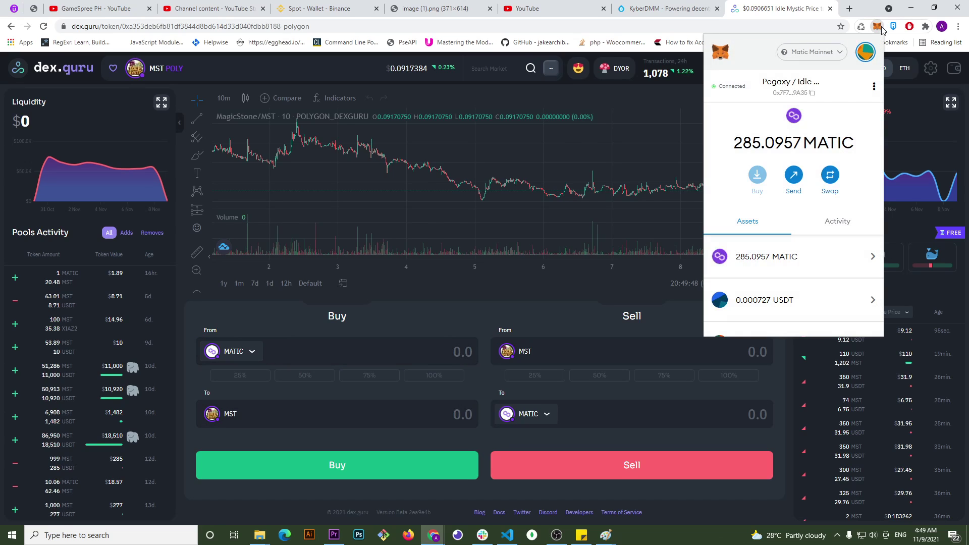
pyautogui.click(881, 29)
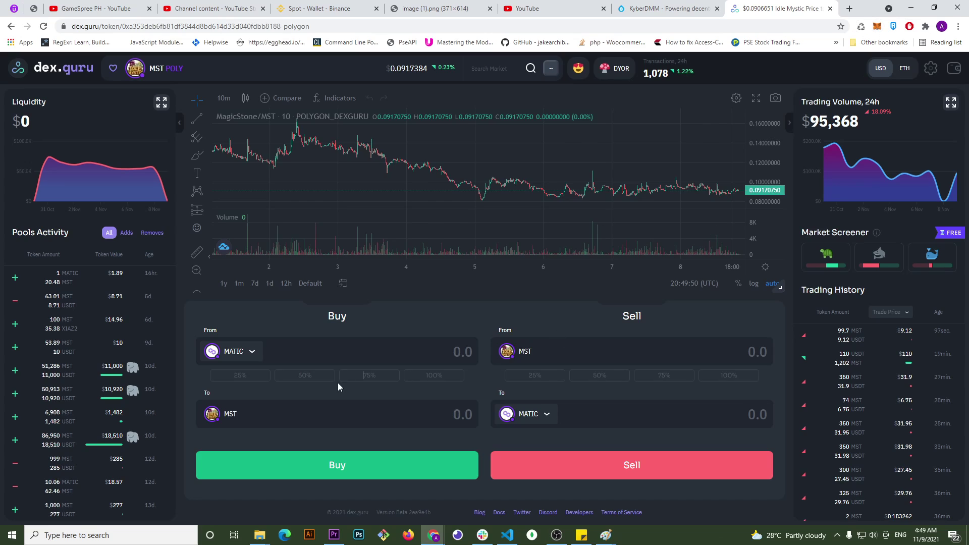
# Set the amount to spend on buying MST to 100 MATIC, and return to the KyberDMM swap page.
pyautogui.click(398, 345)
pyautogui.write('100')
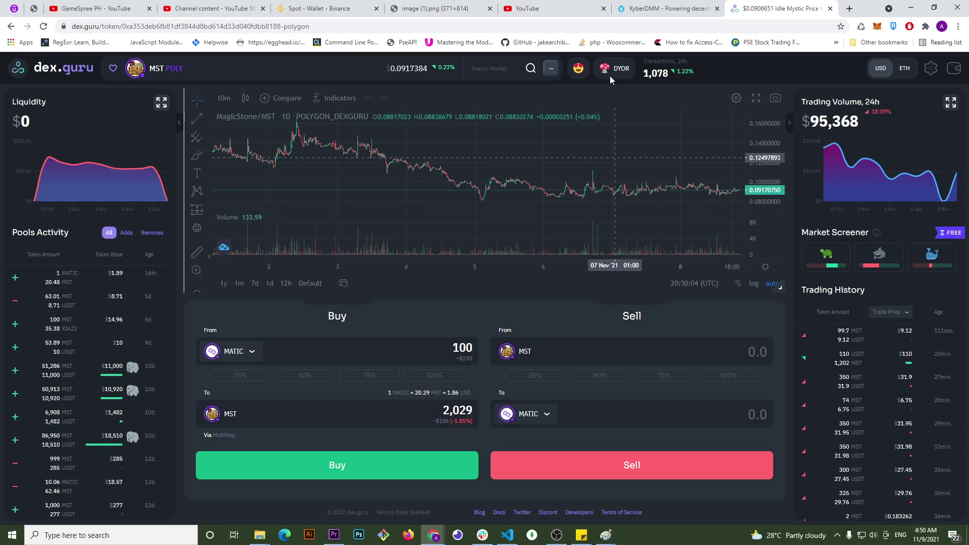
pyautogui.click(662, 8)
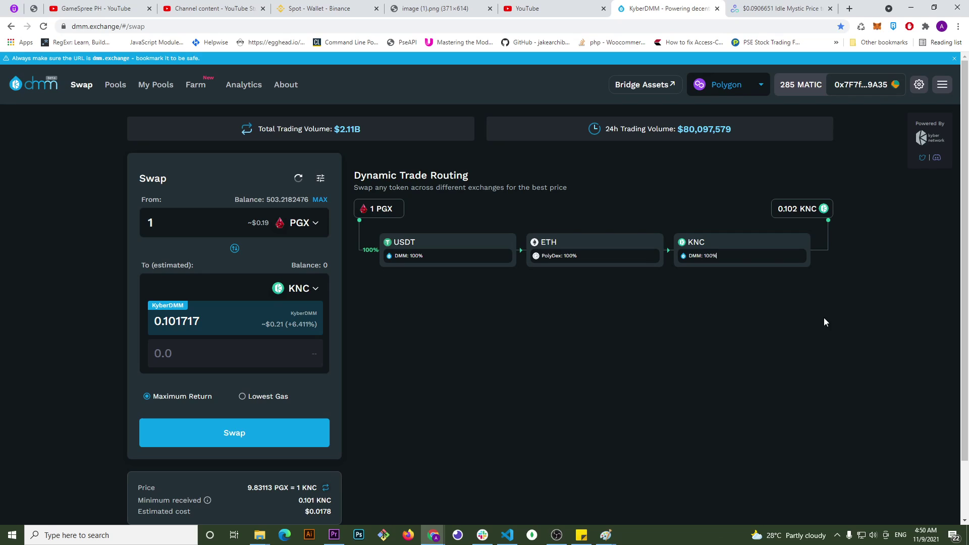